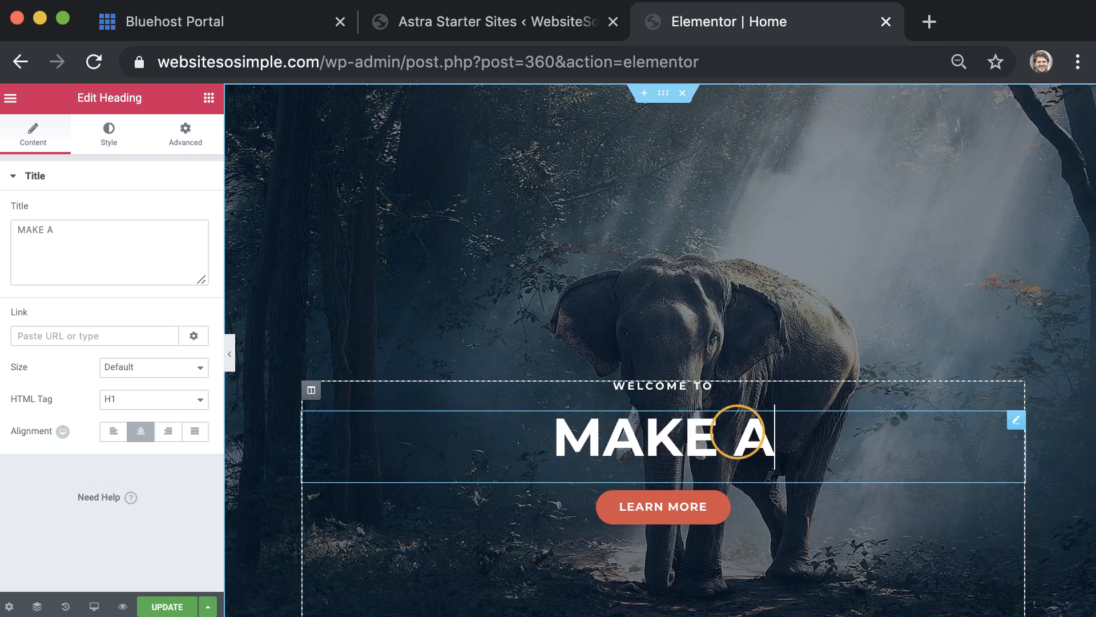
Make the hero heading read 'MAKE A WEBSITE' and 'IN 10 MINUTES' on two lines
key("Return")
type("IN 10 MINUTES")
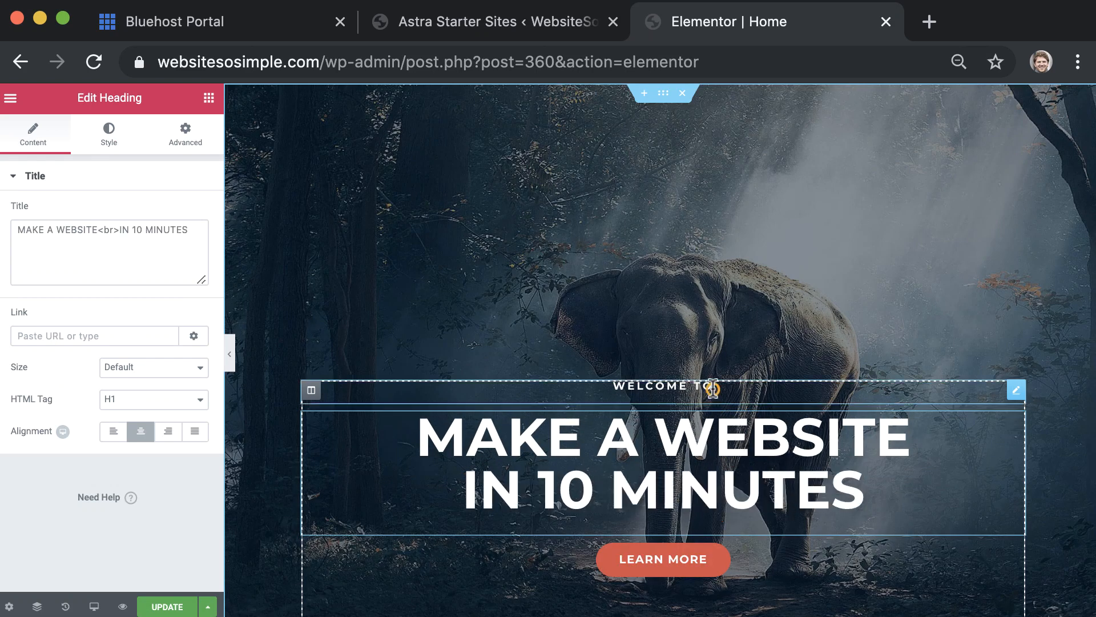
triple_click(713, 386)
type("5 E")
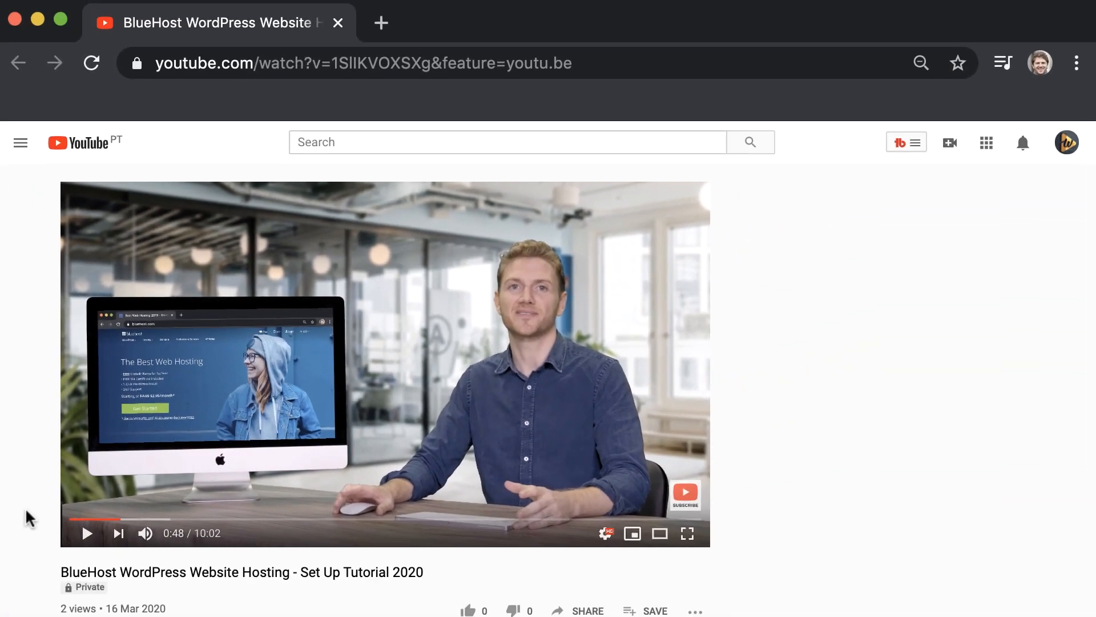
Follow the bluehost.com link in the video description to the Bluehost homepage
scroll(25, 514, "down", 3)
left_click(260, 549)
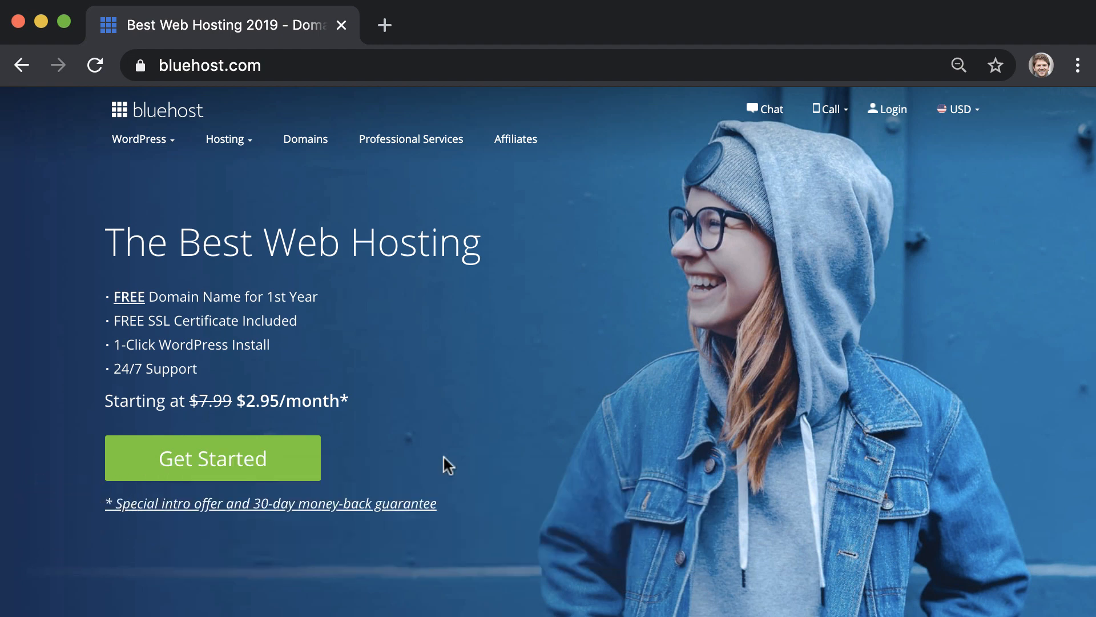
Pick the Basic plan at $2.95/mo and register websitesosimple.com as a new domain
left_click(286, 460)
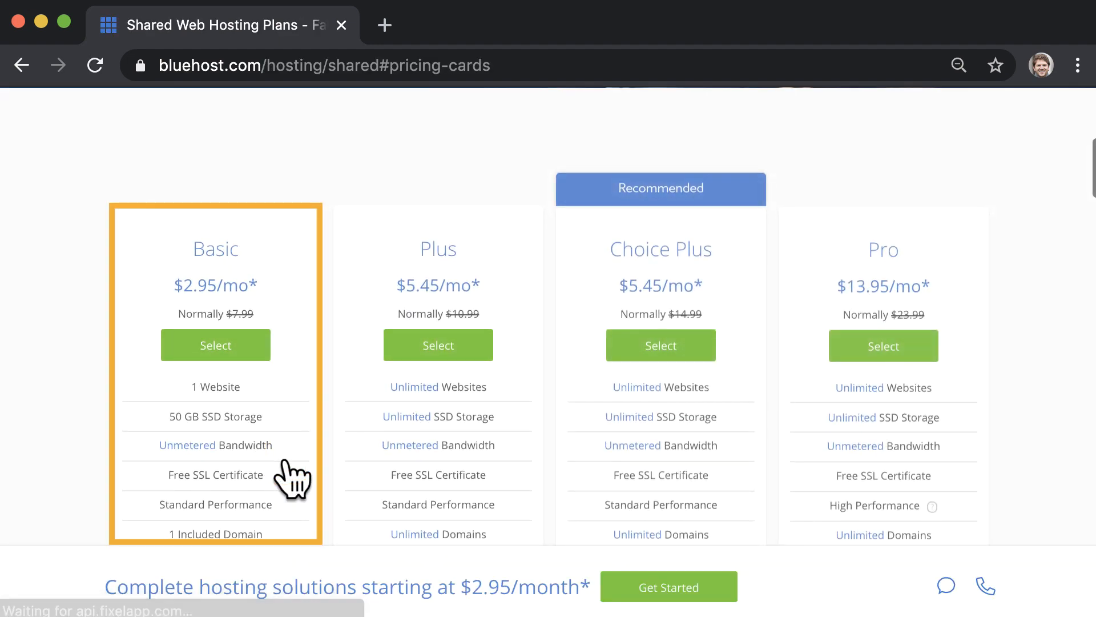
left_click(253, 344)
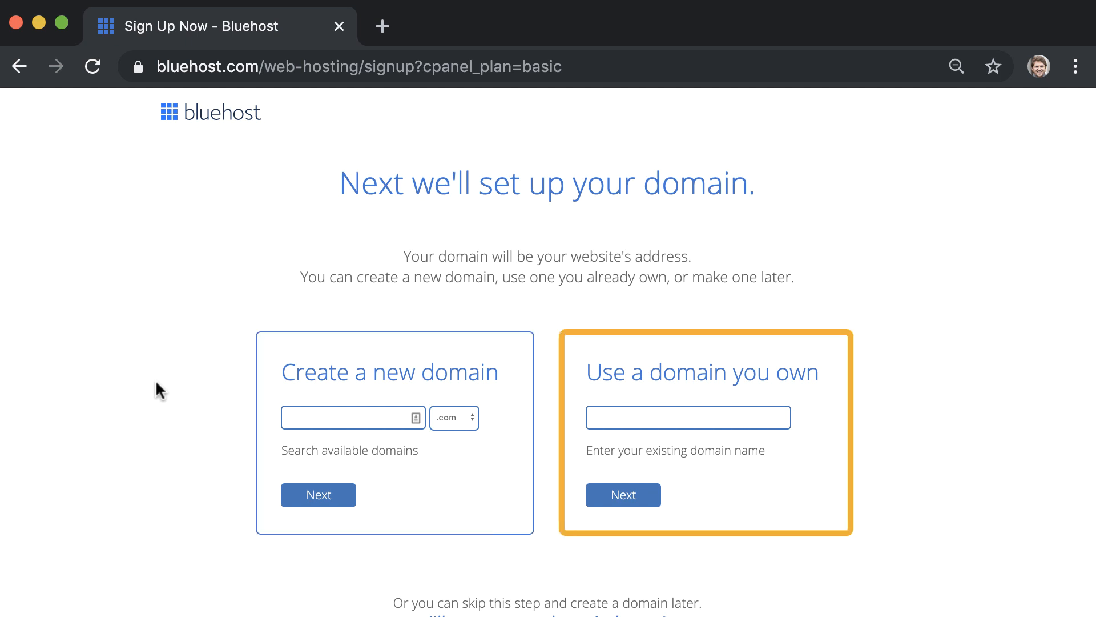
scroll(156, 382, "down", 2)
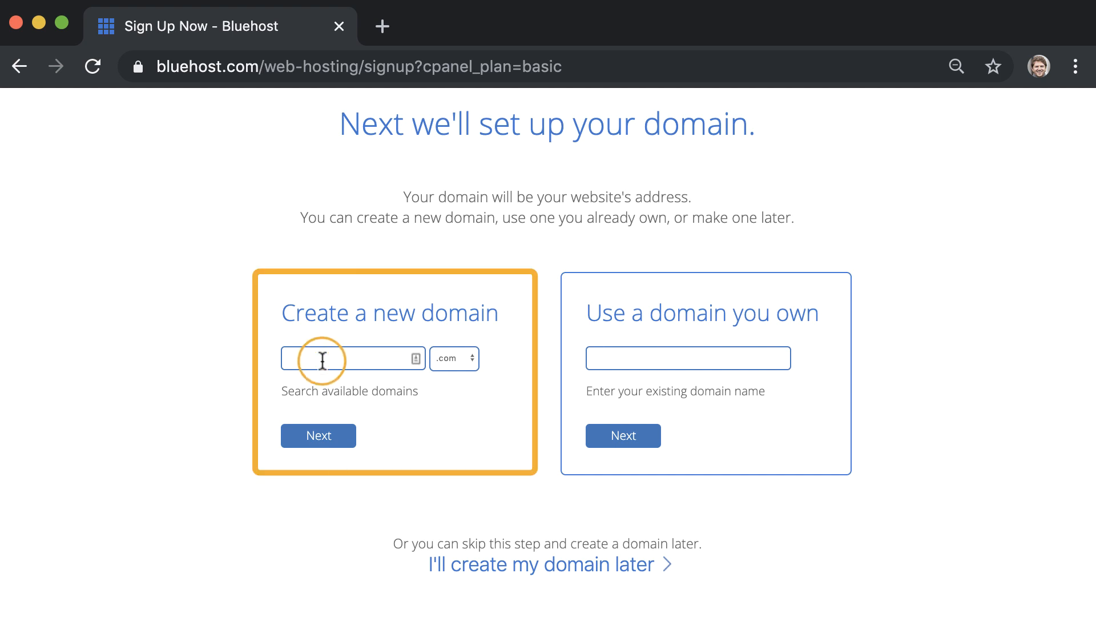
type("websitesosimple")
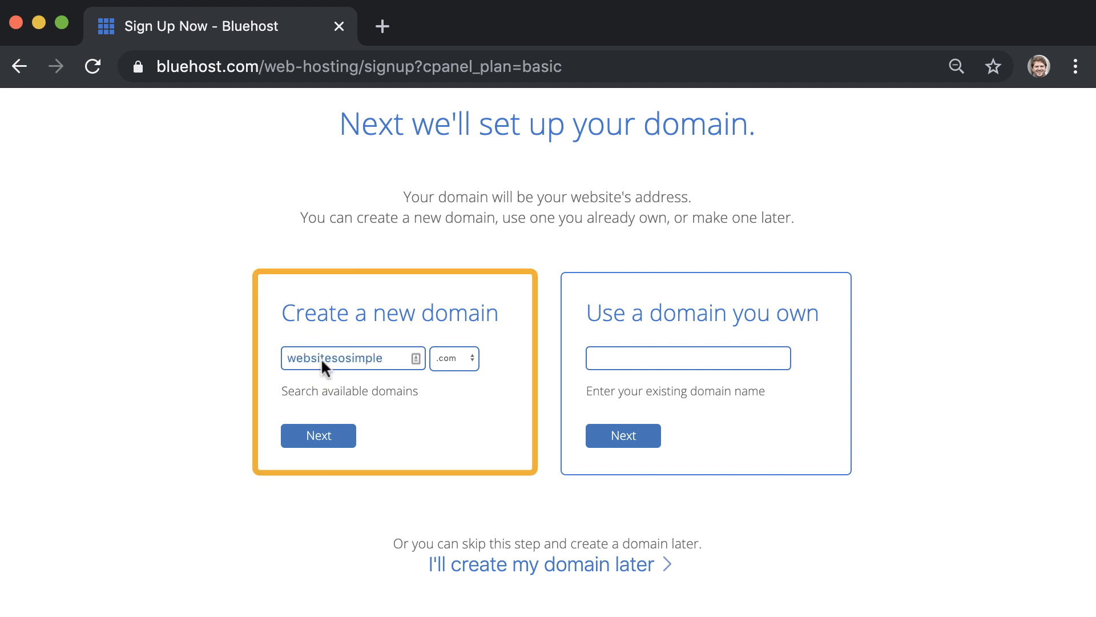
left_click(340, 439)
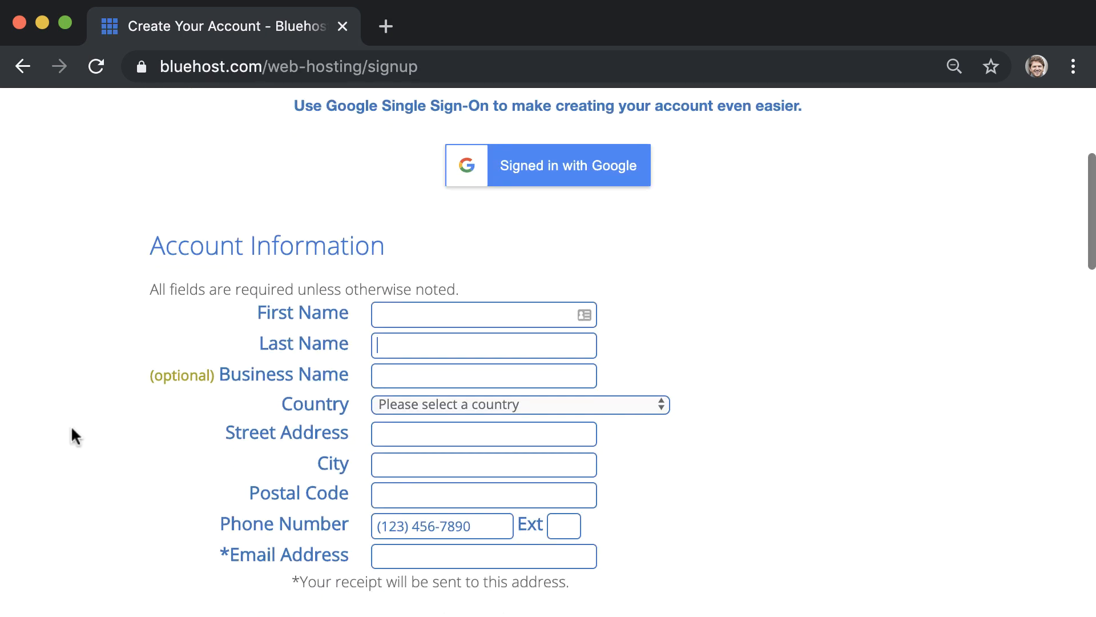
Accept the terms of service, submit the hosting order, and begin creating the account login
scroll(70, 435, "down", 4)
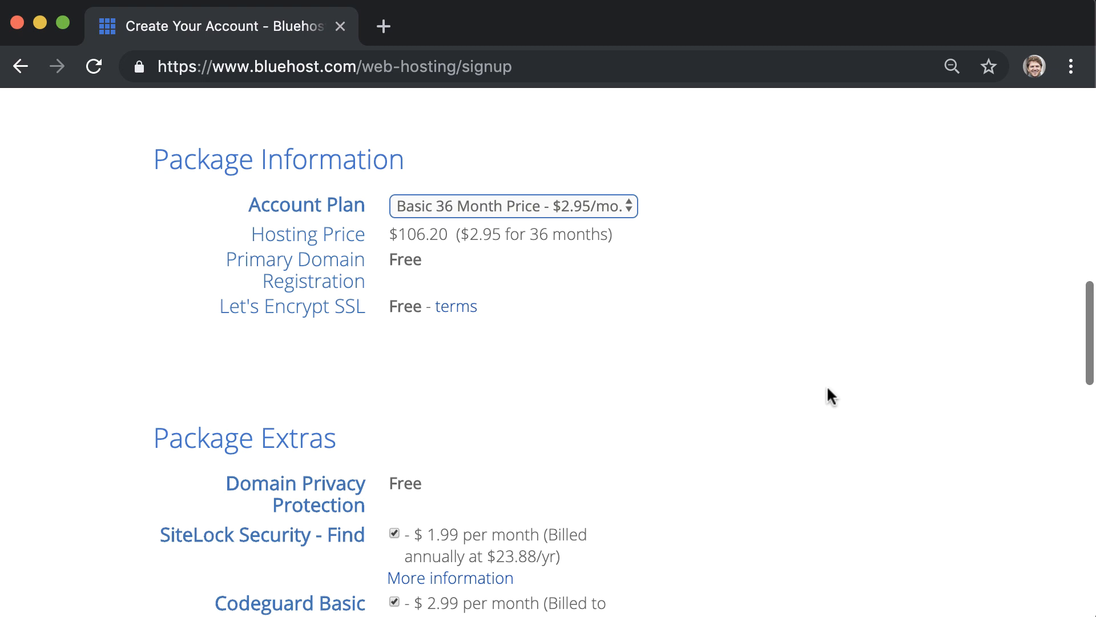
scroll(828, 394, "down", 4)
scroll(827, 385, "down", 2)
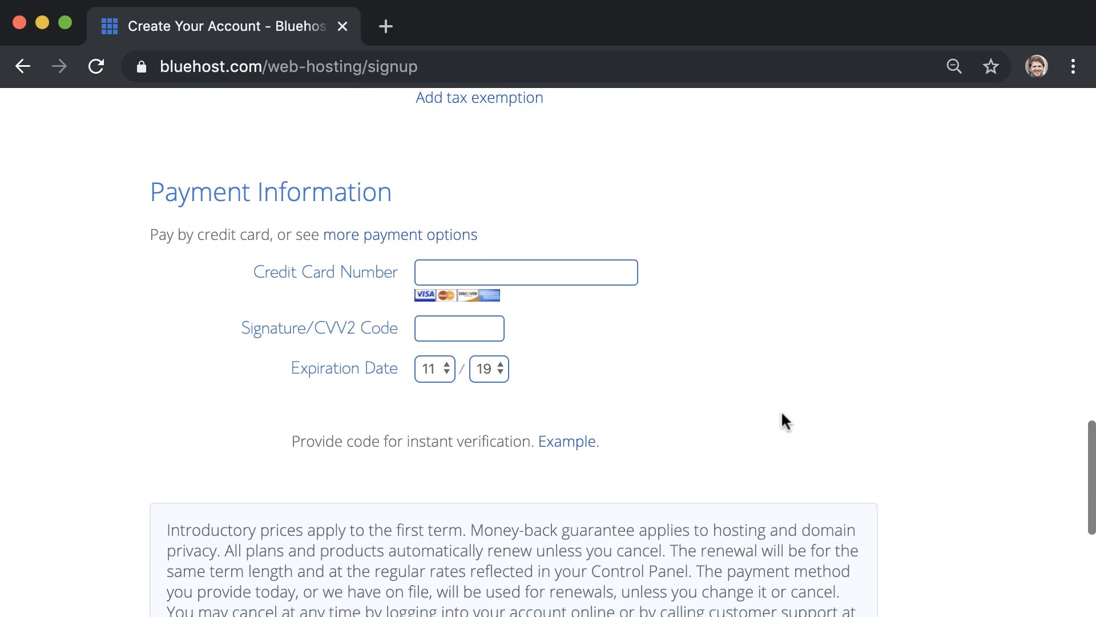
scroll(783, 421, "down", 1)
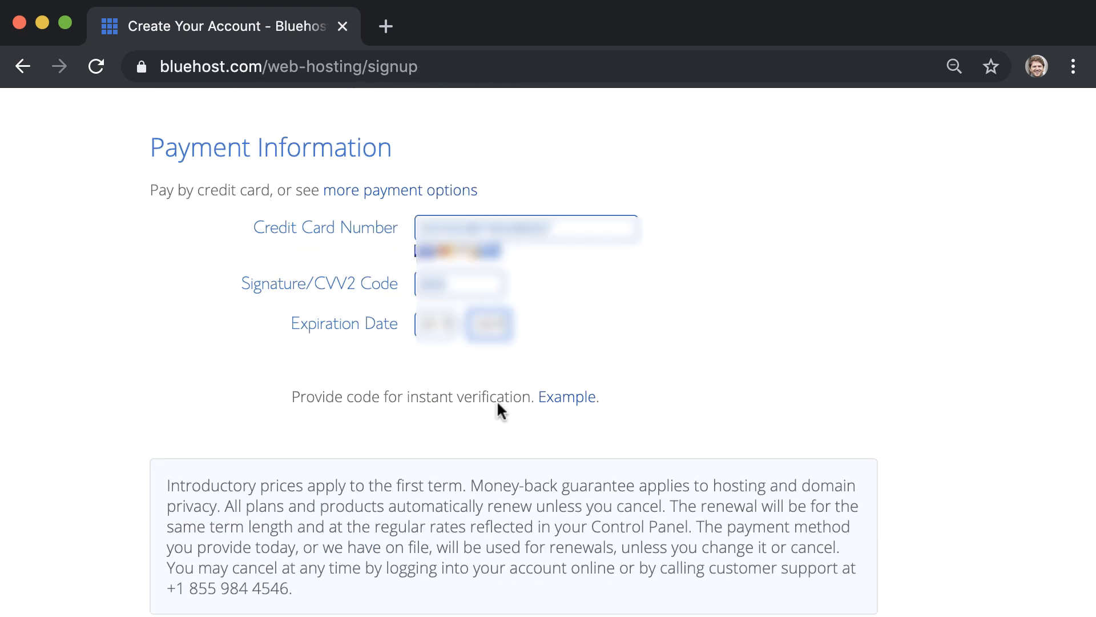
scroll(498, 404, "down", 5)
left_click(169, 449)
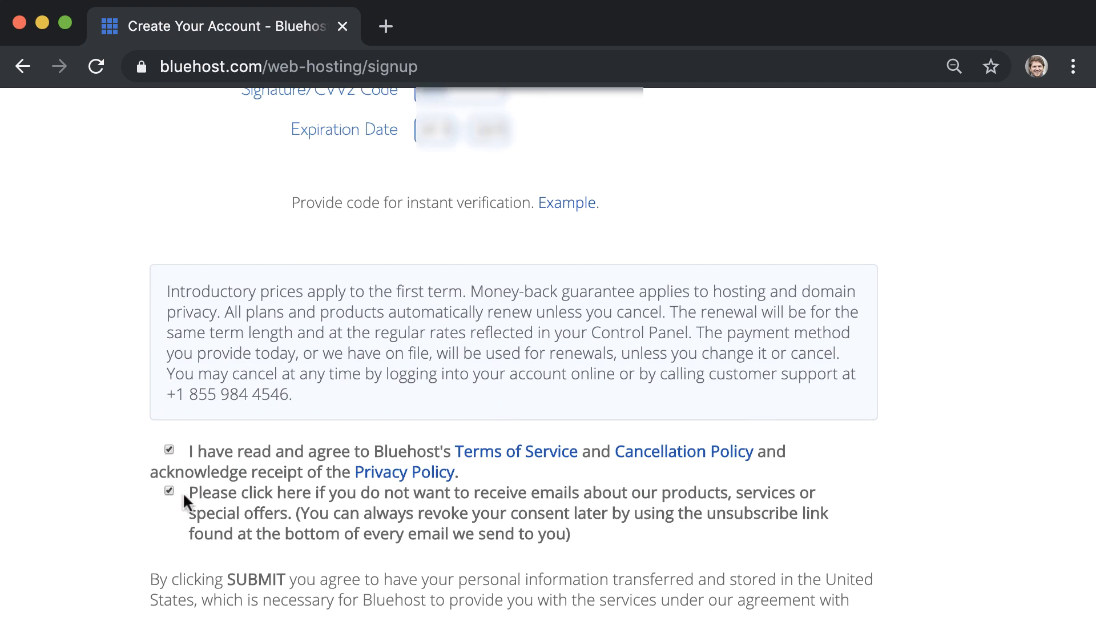
scroll(533, 508, "down", 3)
left_click(243, 551)
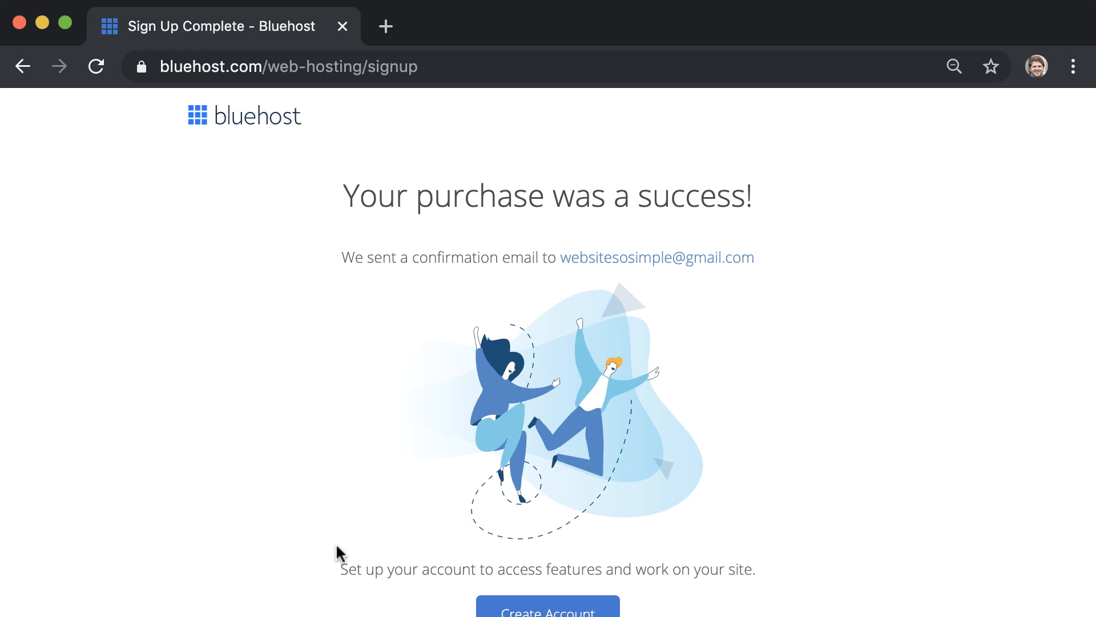
scroll(336, 553, "down", 3)
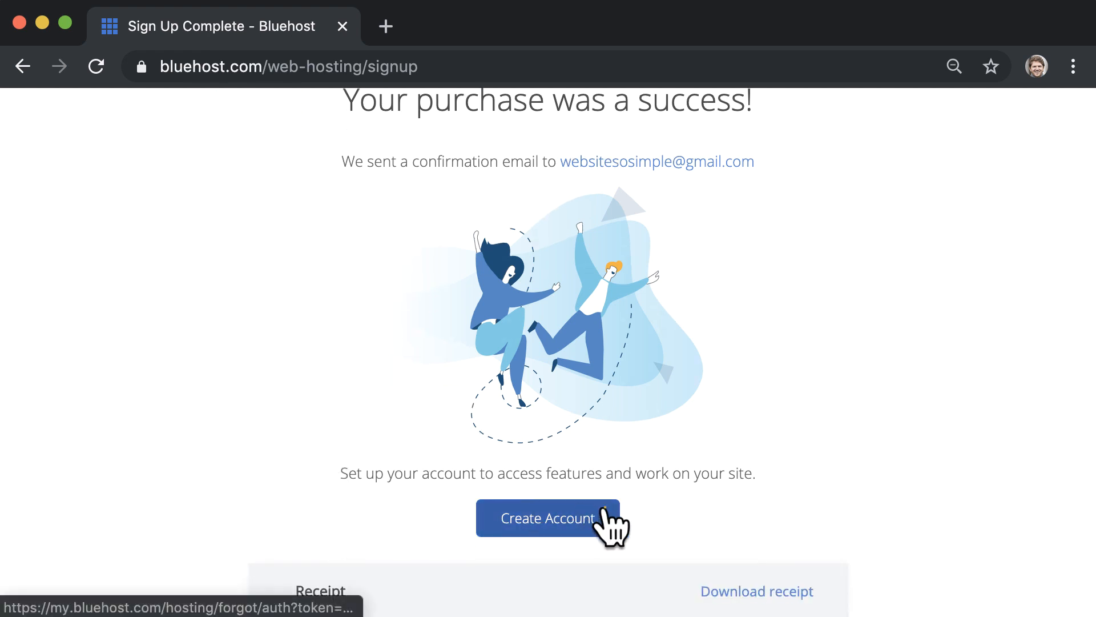
left_click(604, 510)
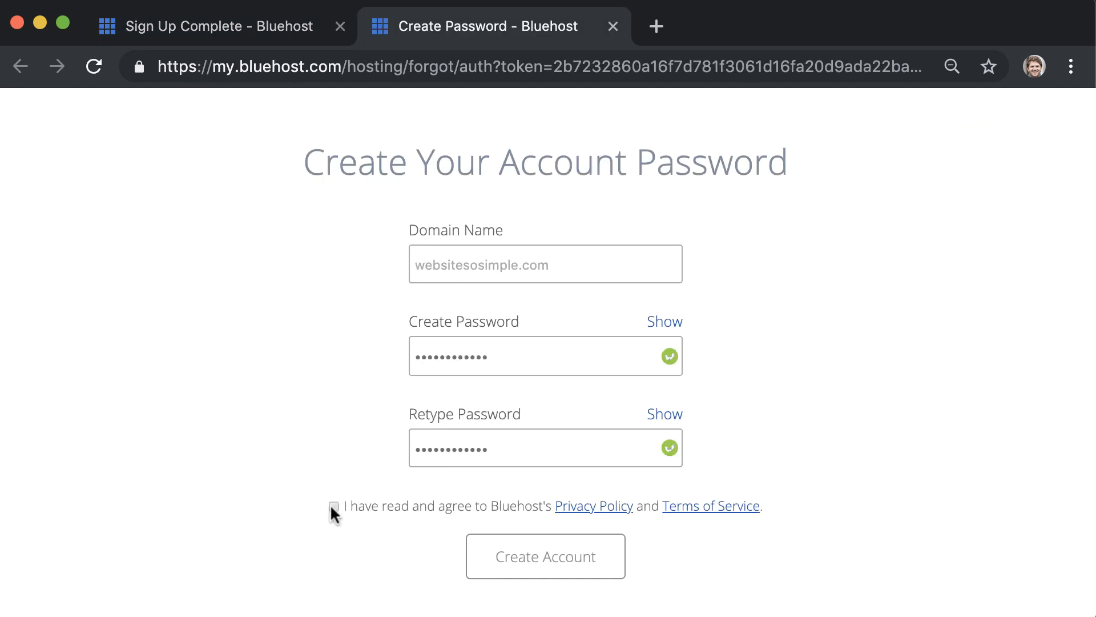
Agree to the terms, create the account password and log in to Bluehost
left_click(333, 506)
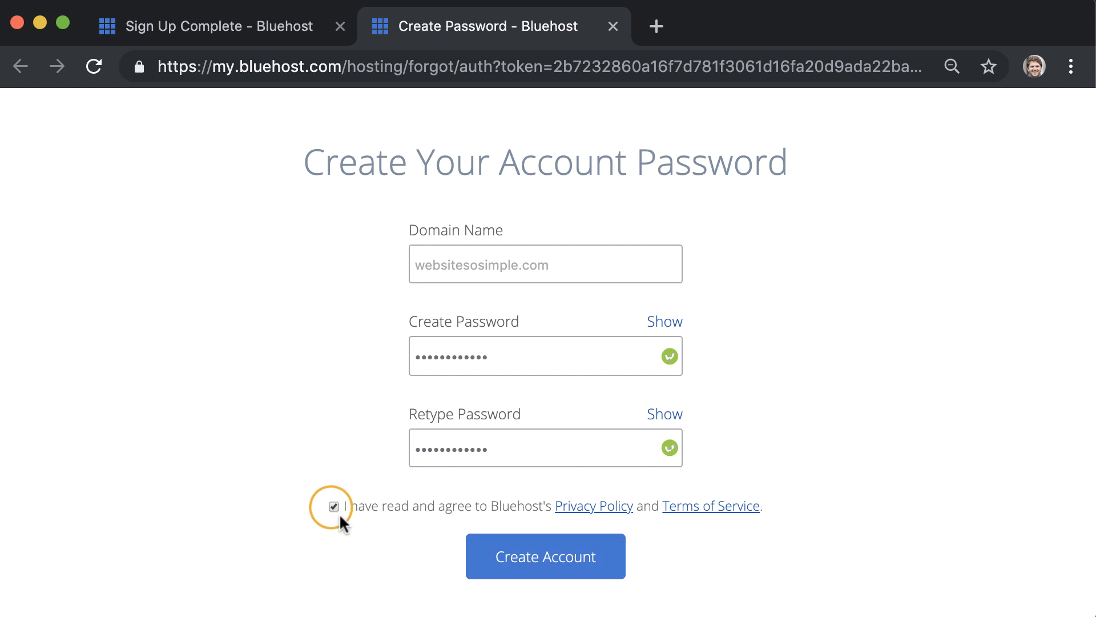
left_click(521, 555)
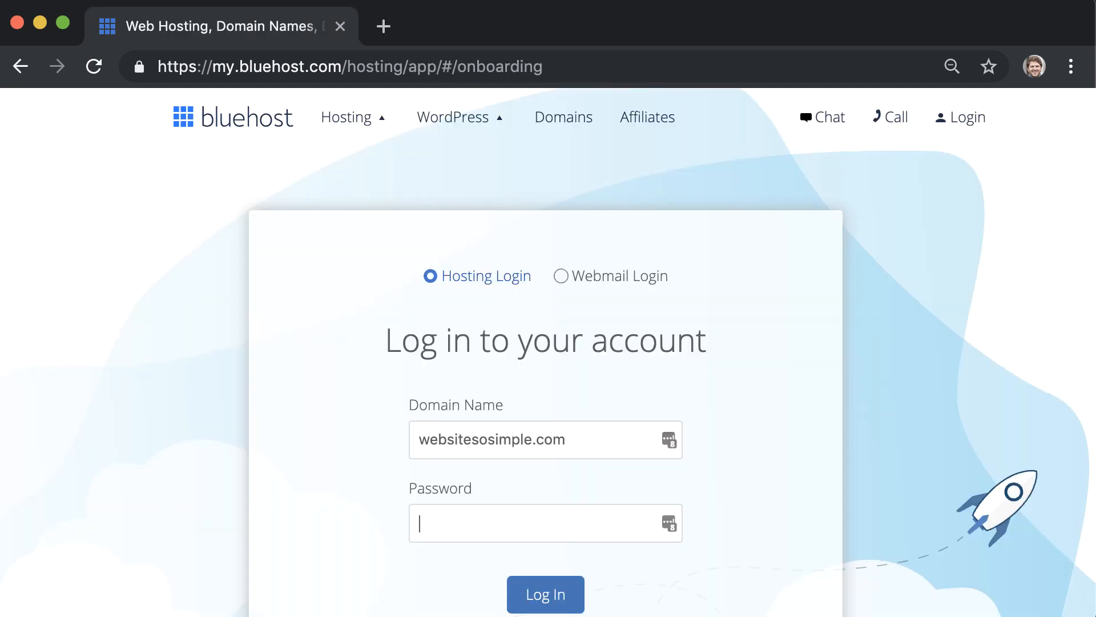
key("super+v")
left_click(548, 594)
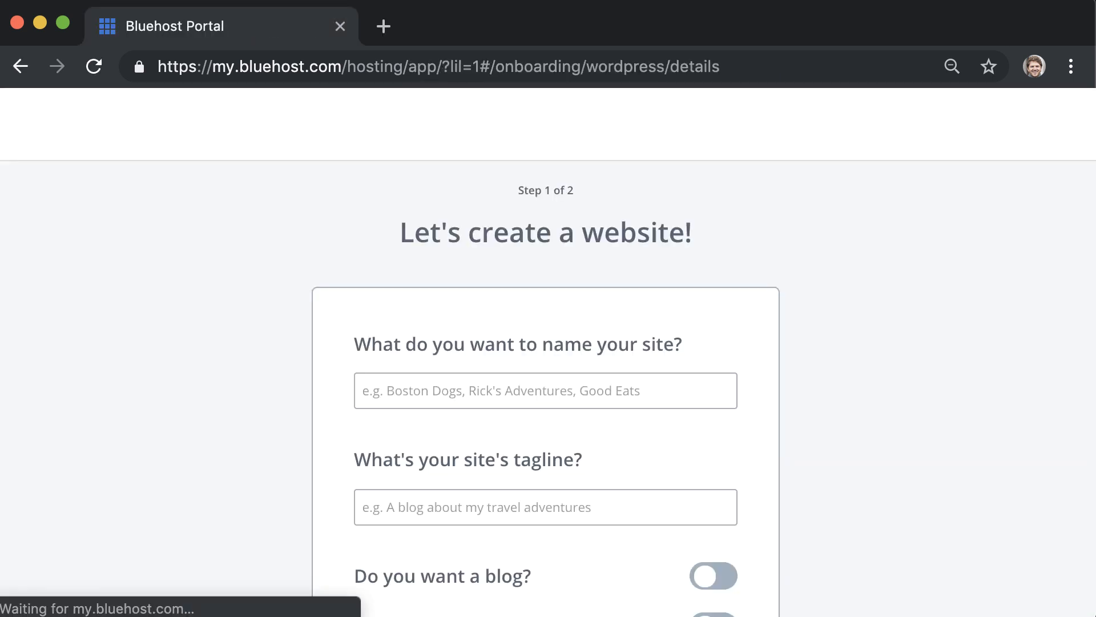
Name the site WebsiteSoSimple with tagline 'Create a Website in Minutes'
left_click(431, 398)
type("WebsiteSoSimple")
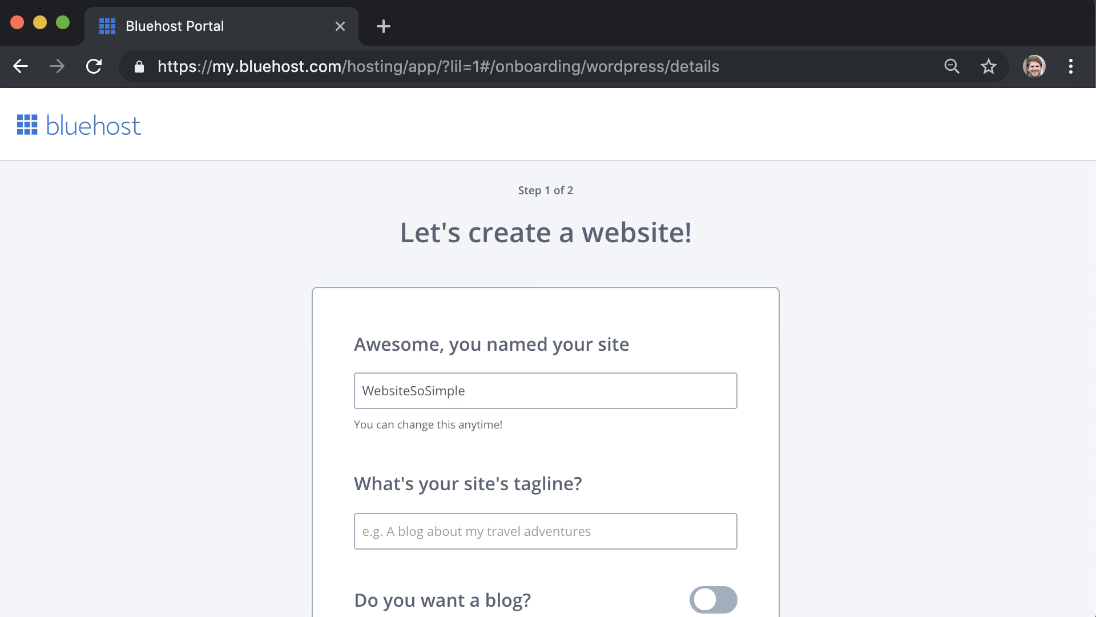
key("Tab")
type("Create a")
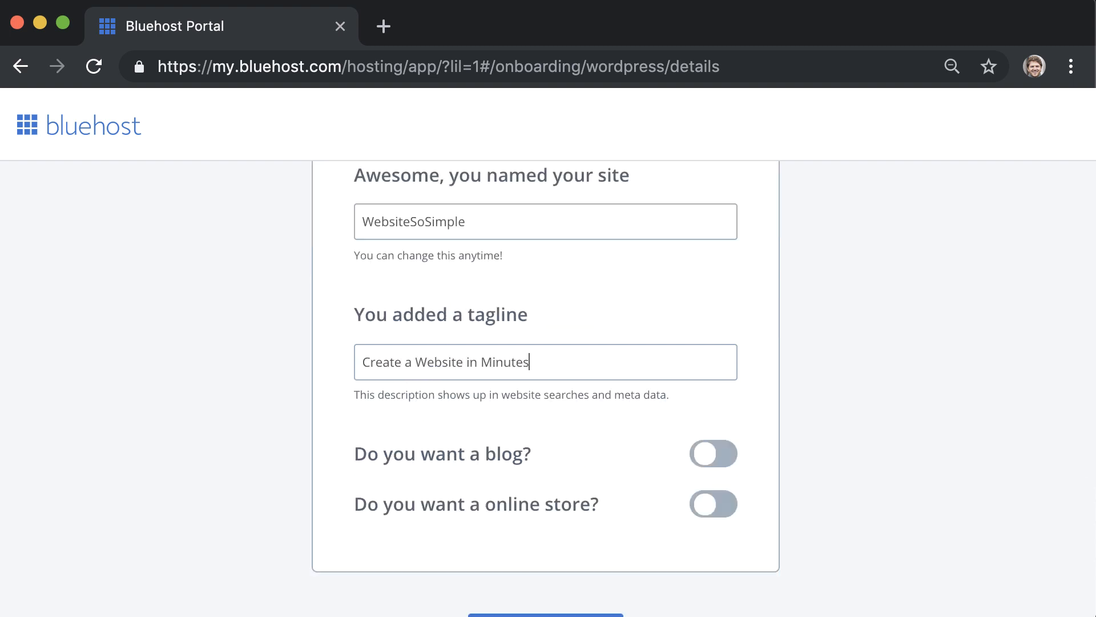
scroll(413, 394, "down", 2)
left_click(524, 564)
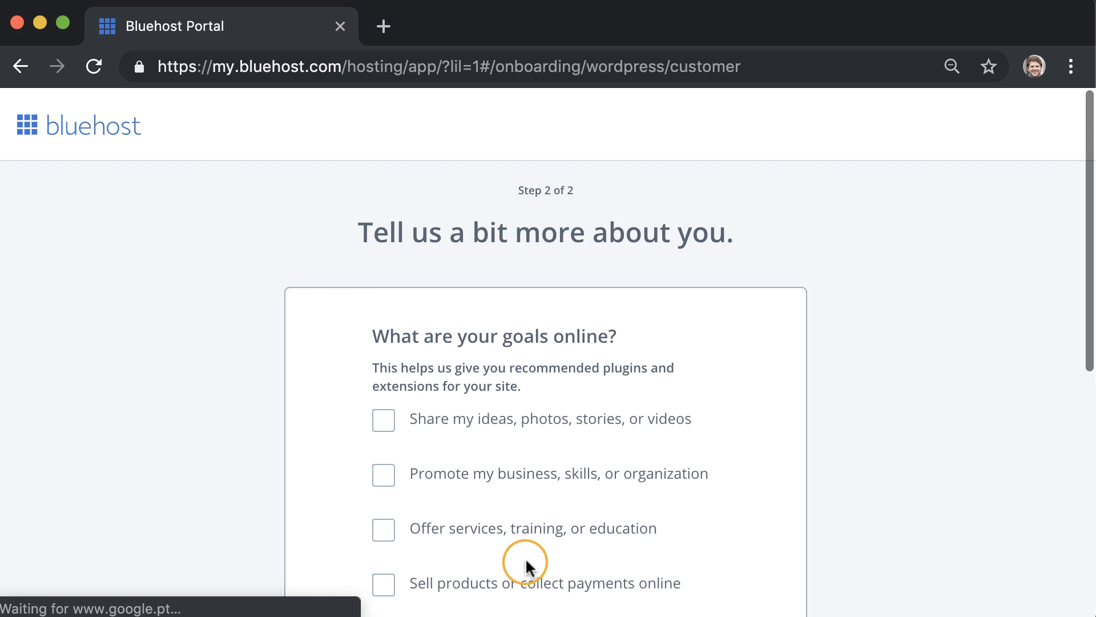
Mark offering services as the site goal and skip choosing a theme
scroll(657, 426, "down", 2)
left_click(657, 424)
scroll(749, 444, "down", 5)
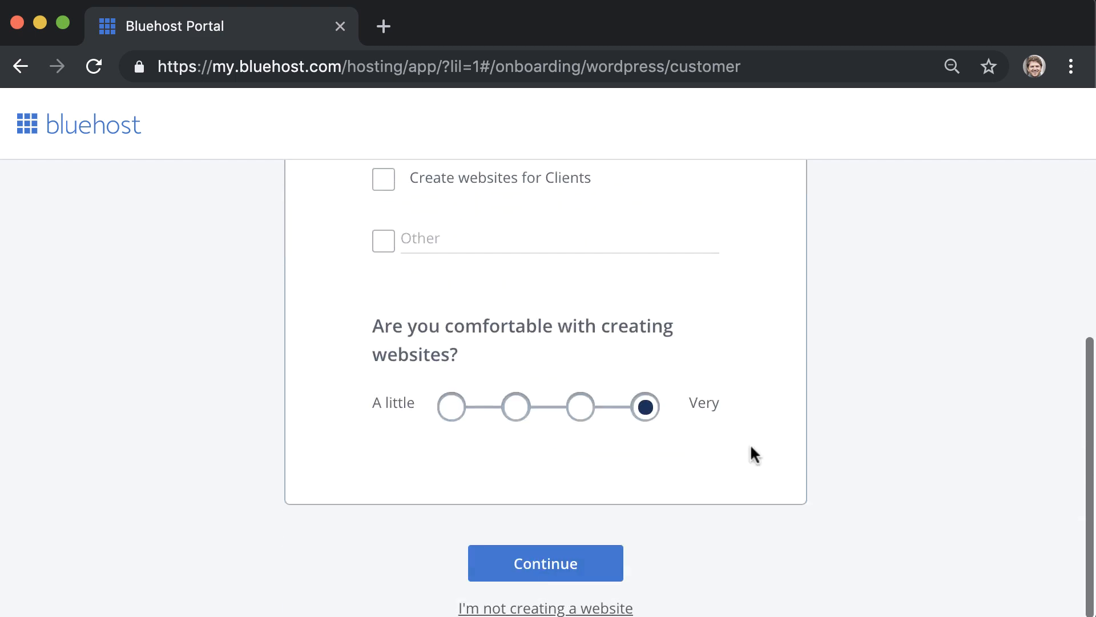
left_click(599, 568)
scroll(600, 571, "down", 10)
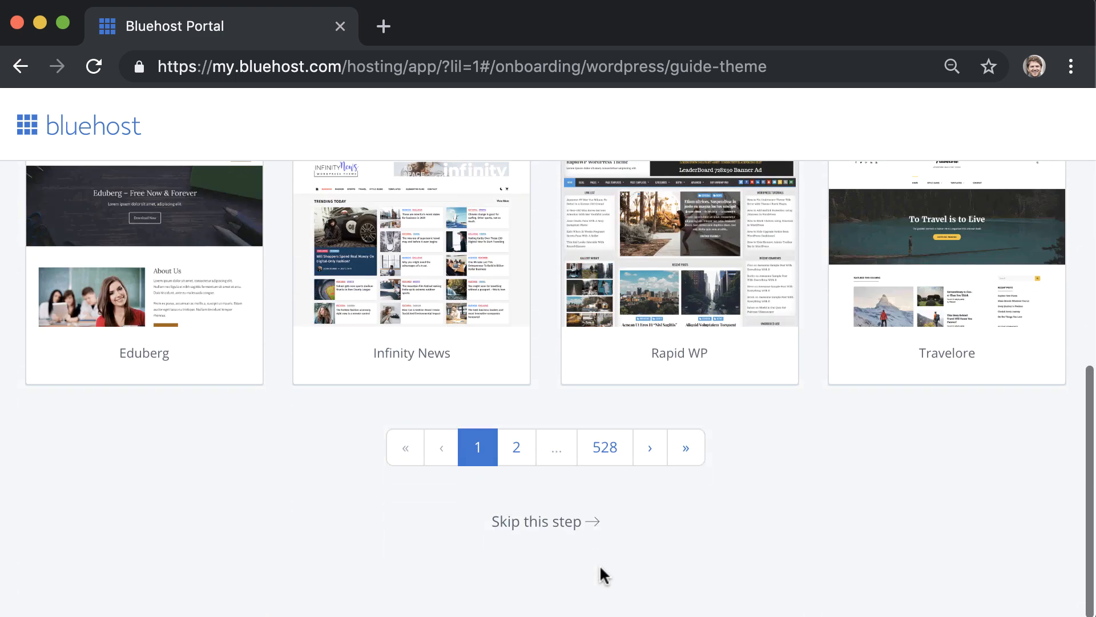
left_click(554, 520)
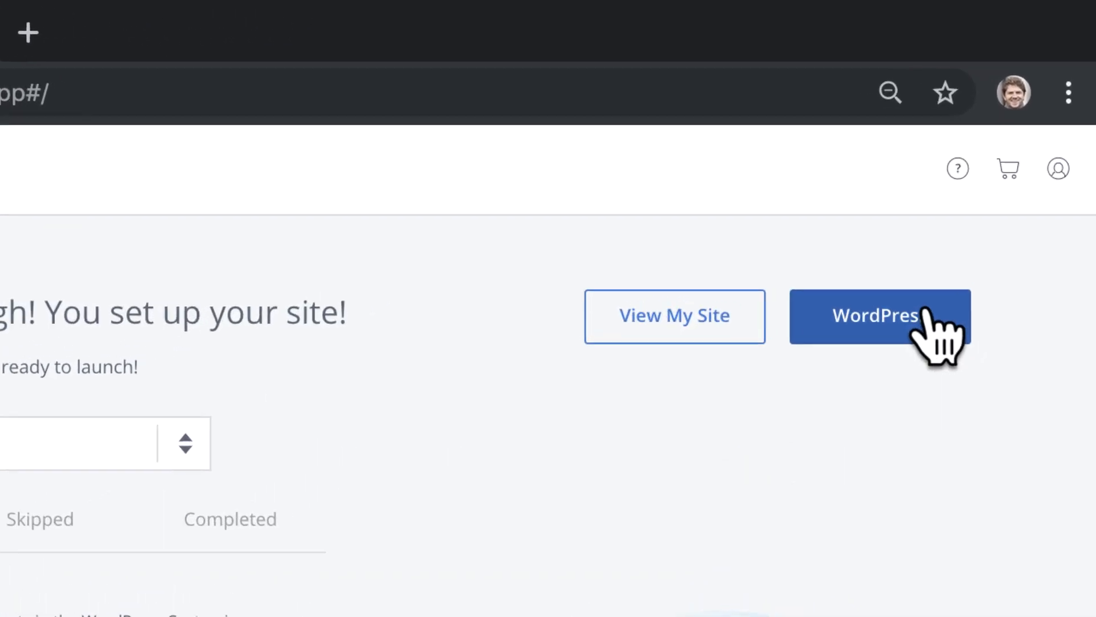
Open the WordPress dashboard, view the live front page, then return to the Dashboard
left_click(983, 219)
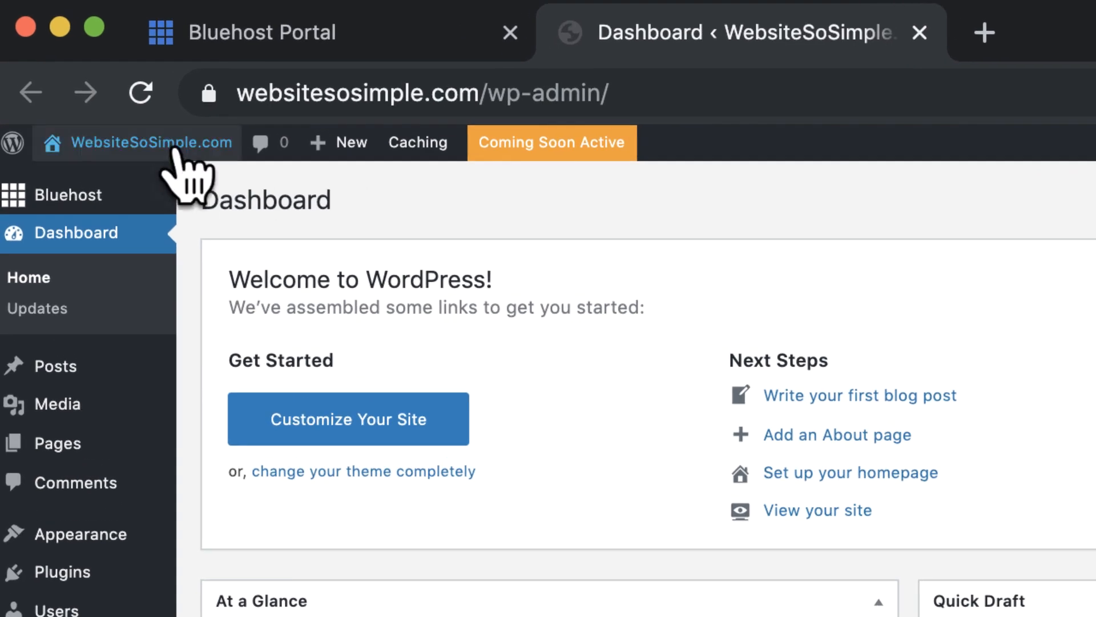
mouse_move(172, 150)
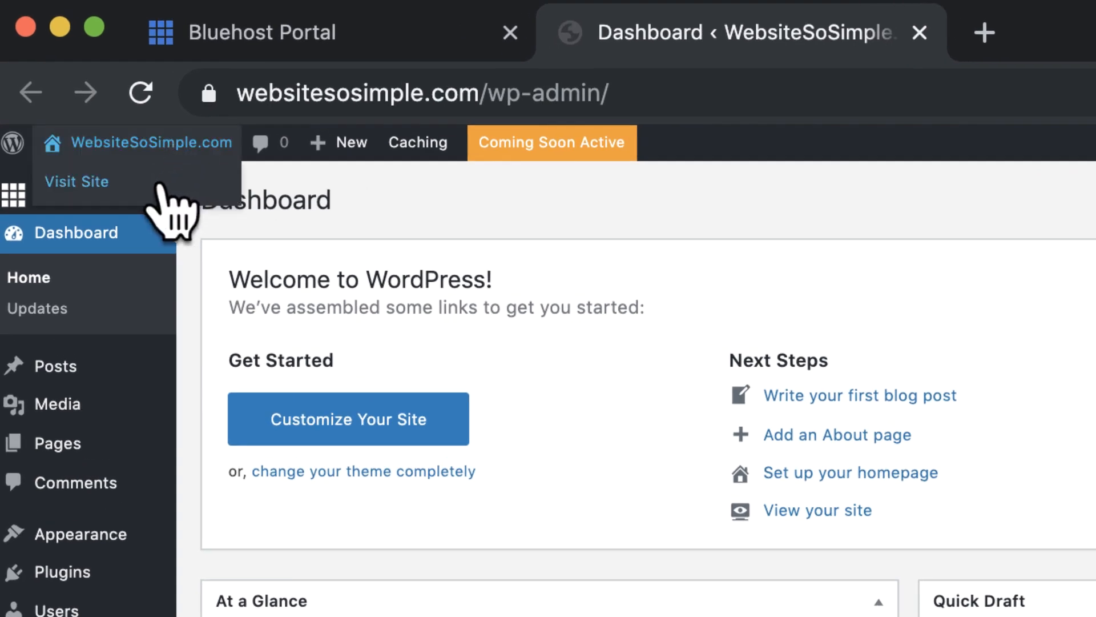
left_click(159, 182)
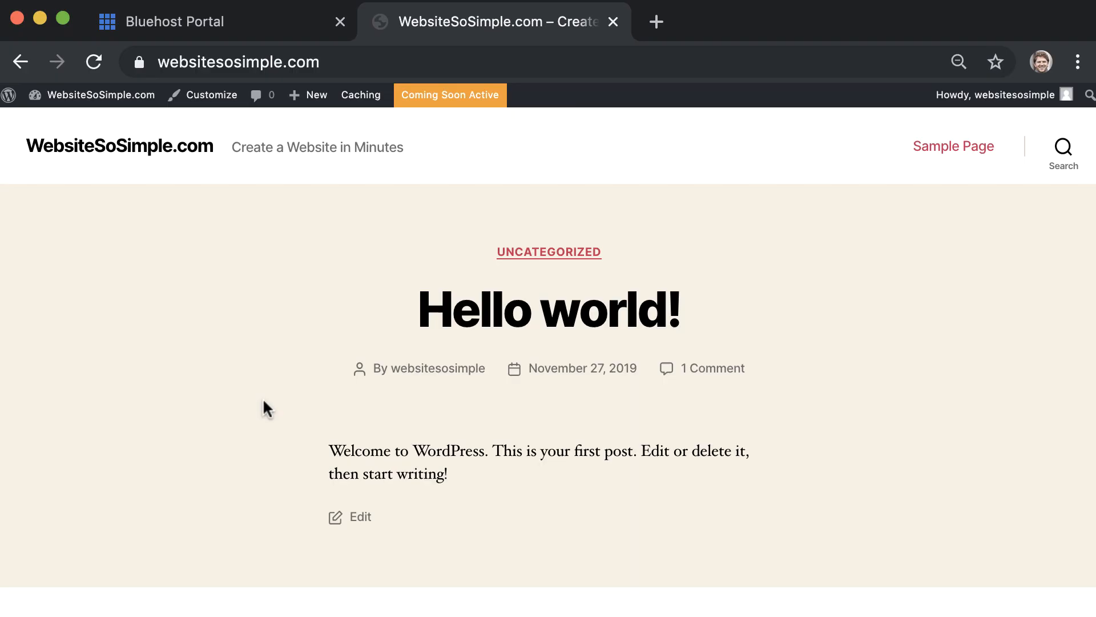
mouse_move(142, 100)
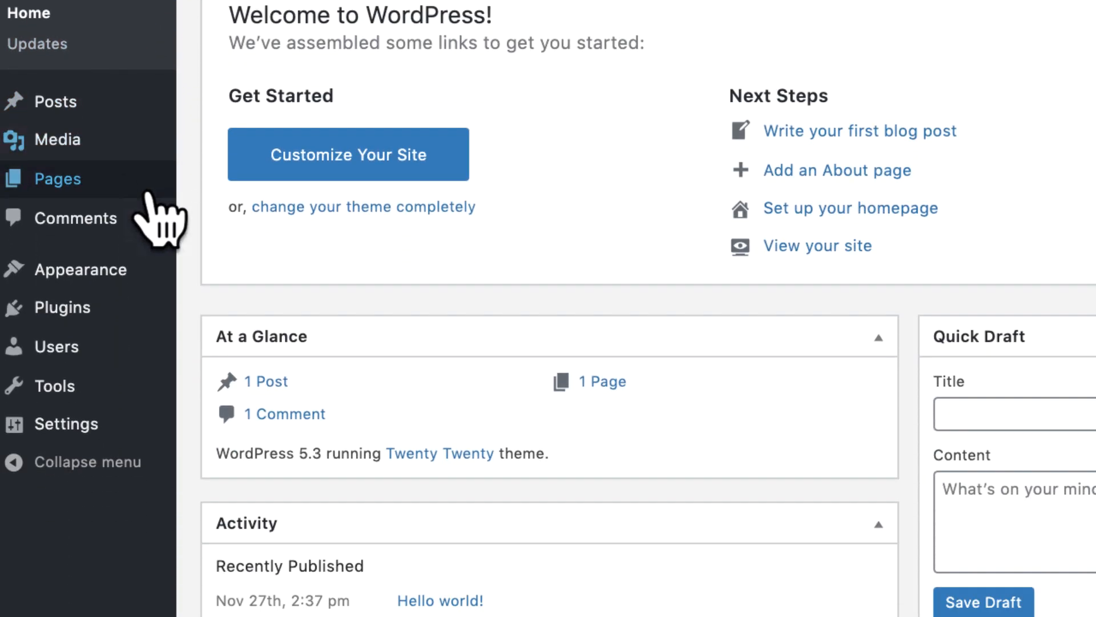
Search the theme directory for Astra, install it and activate it
mouse_move(161, 240)
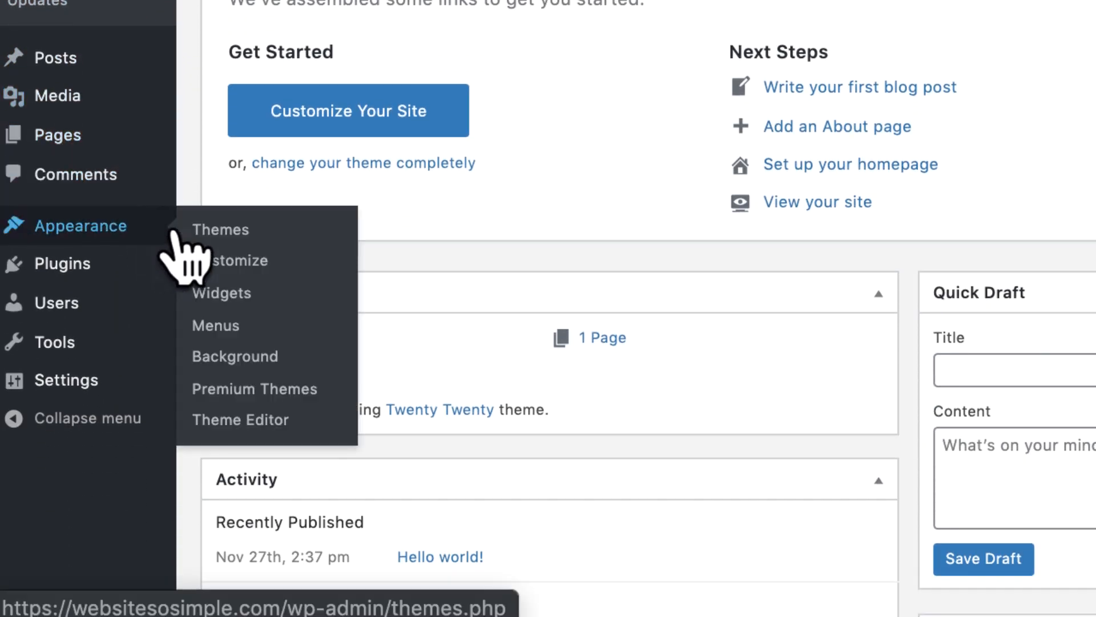
left_click(338, 229)
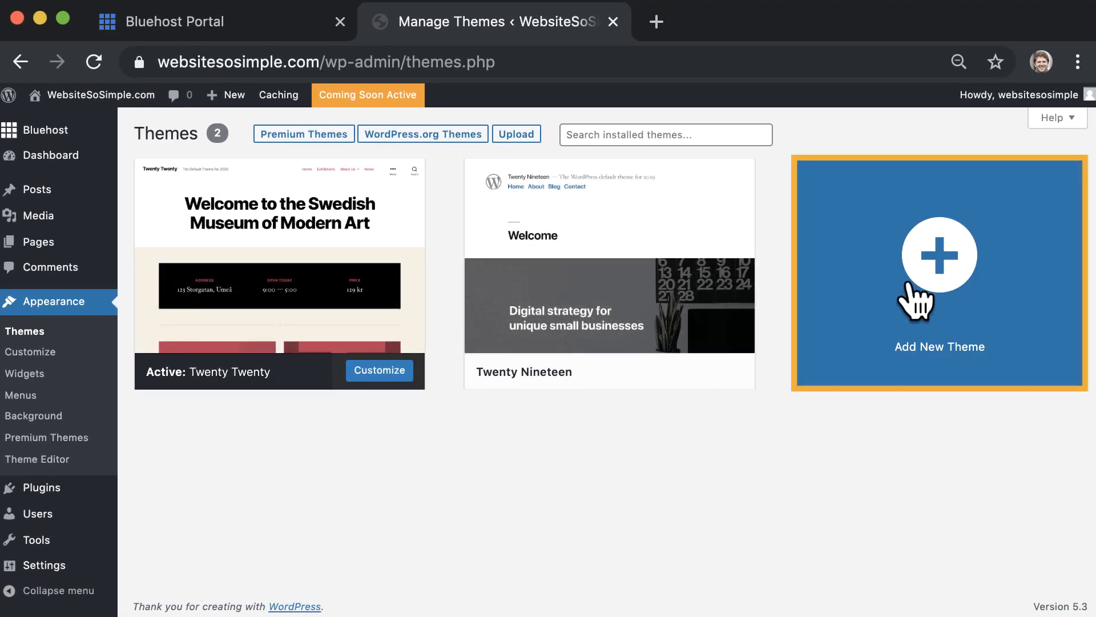
left_click(920, 279)
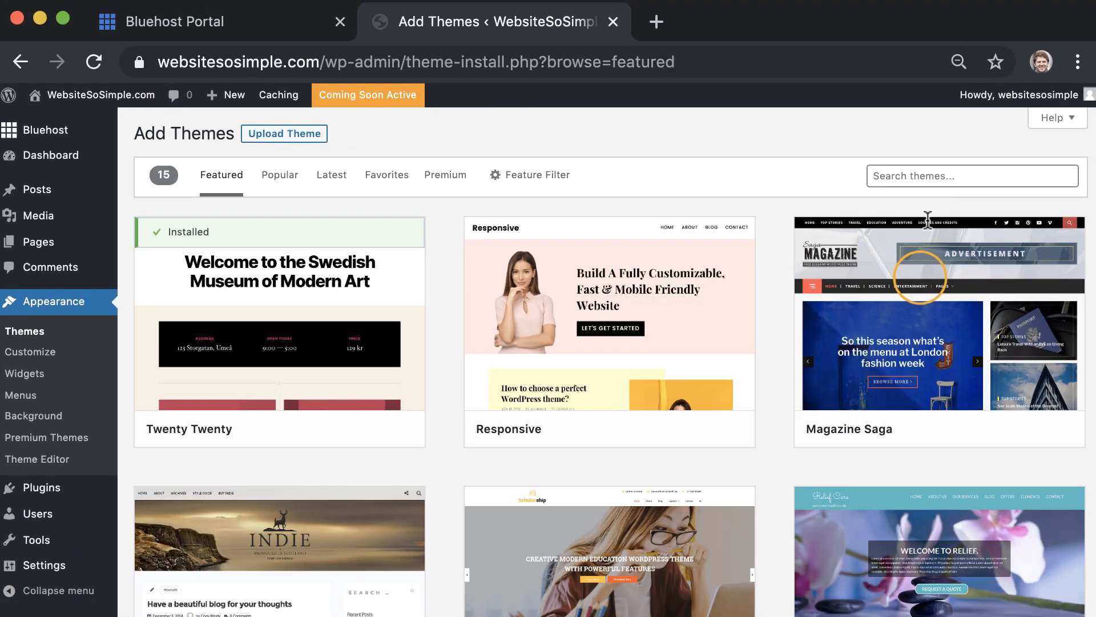
left_click(932, 174)
type("astra")
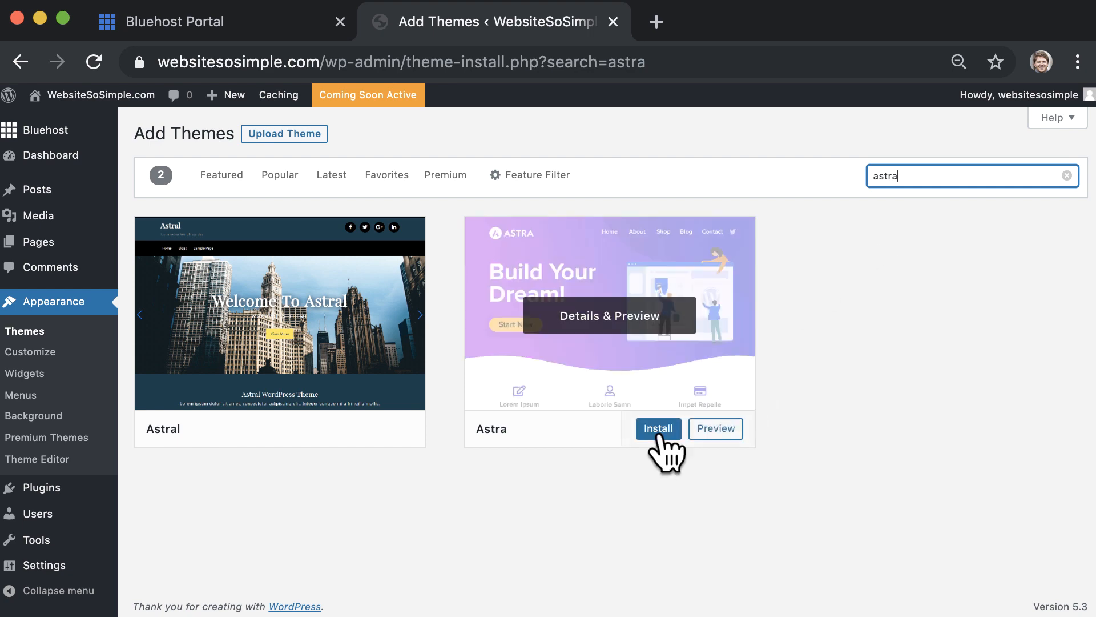
left_click(659, 430)
left_click(651, 432)
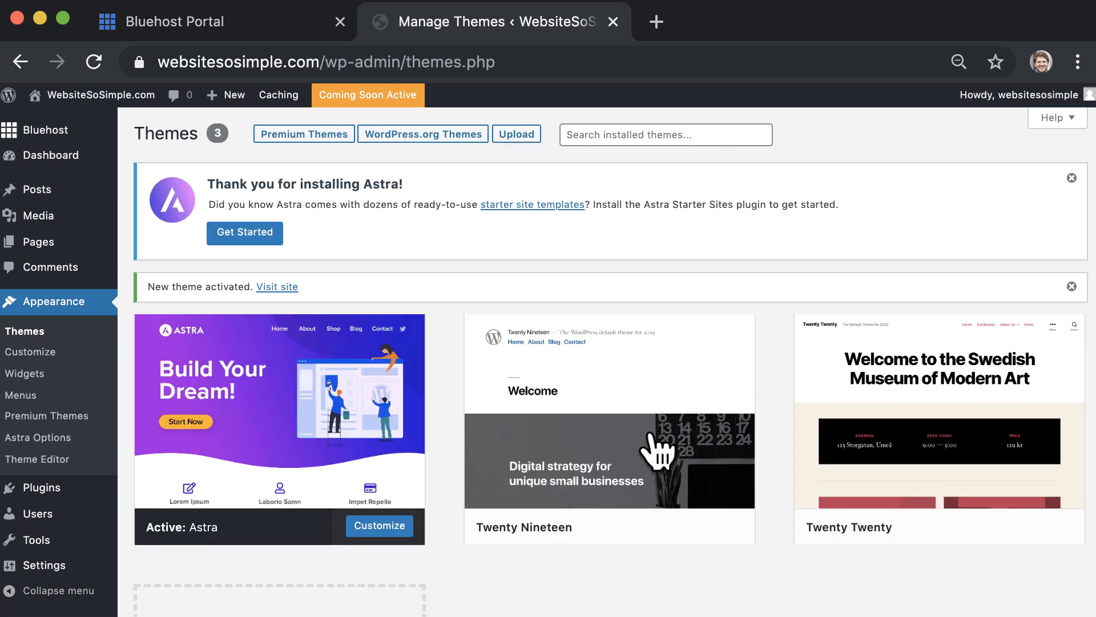
mouse_move(653, 434)
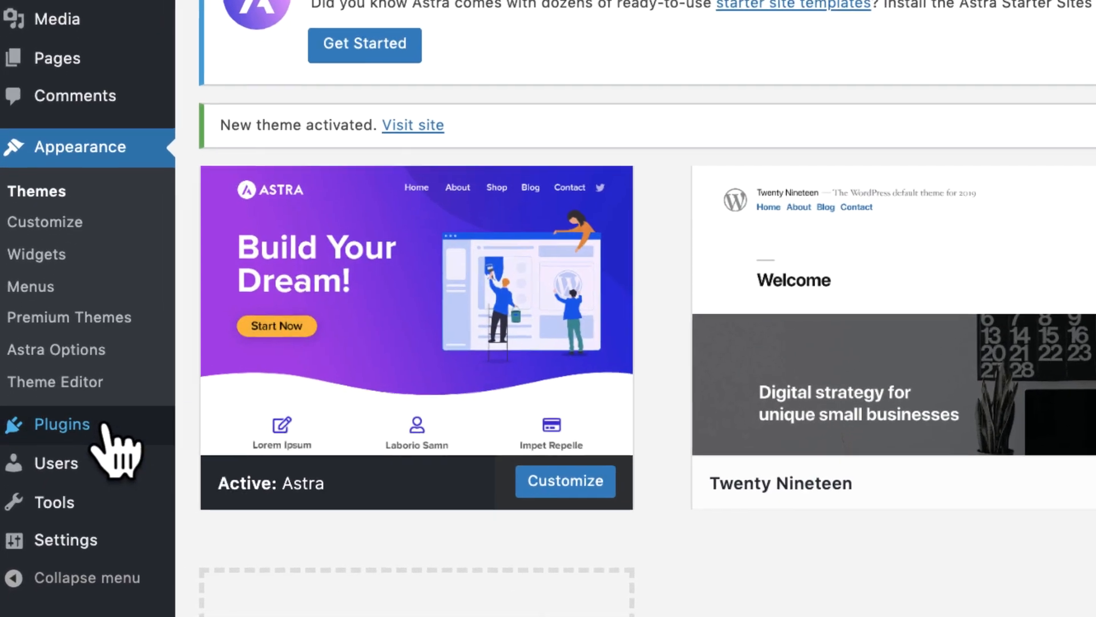
Install and activate the Astra Starter Sites plugin from Plugins > Add New
mouse_move(104, 423)
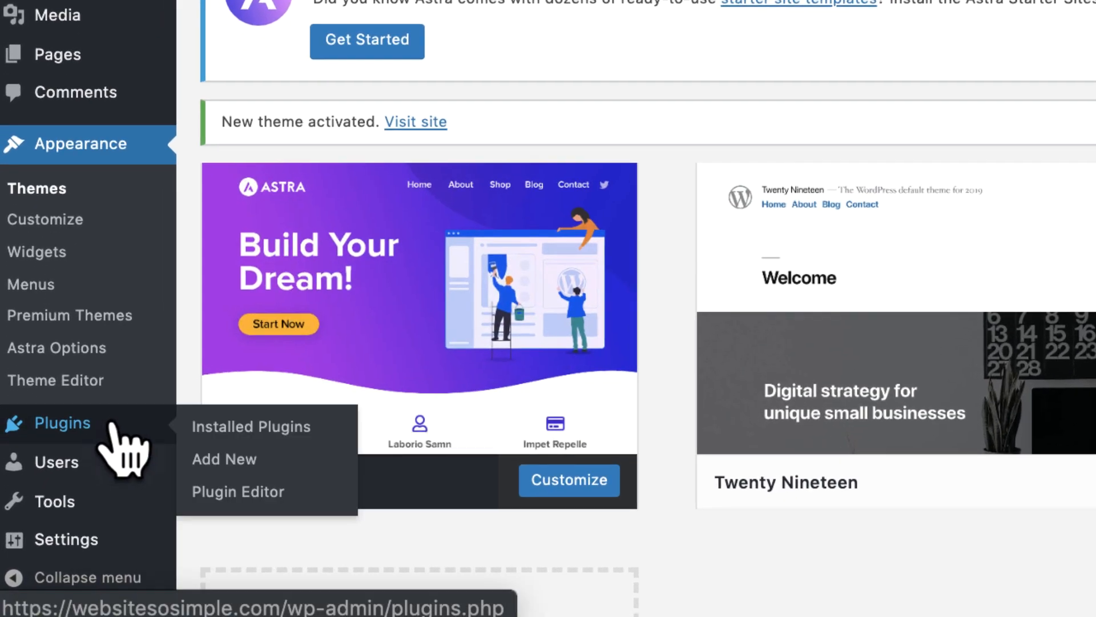
left_click(298, 456)
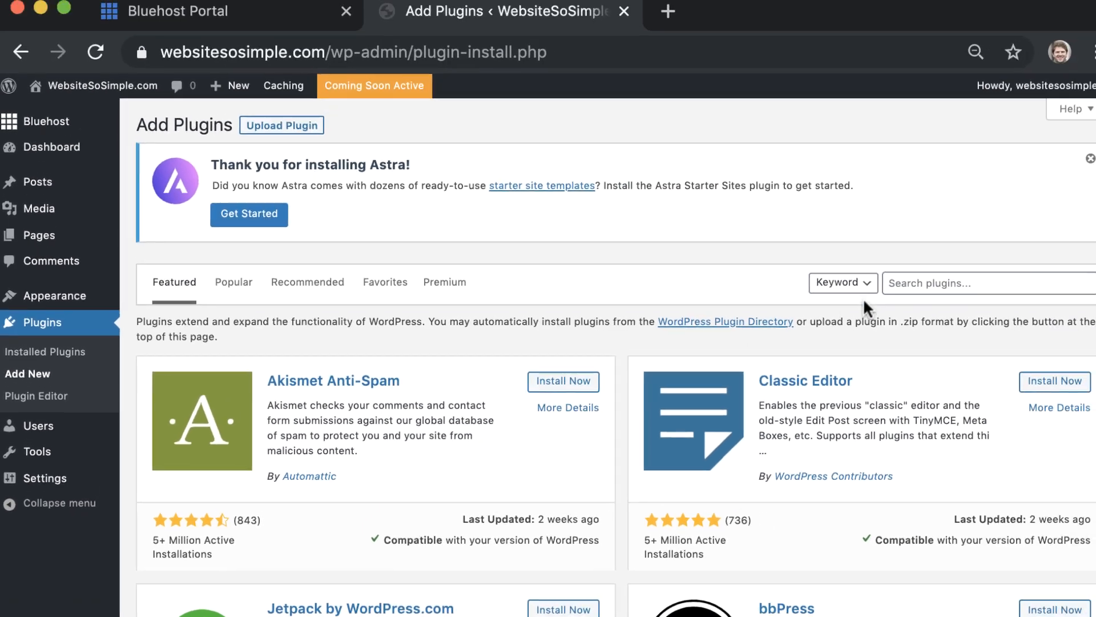
left_click(906, 288)
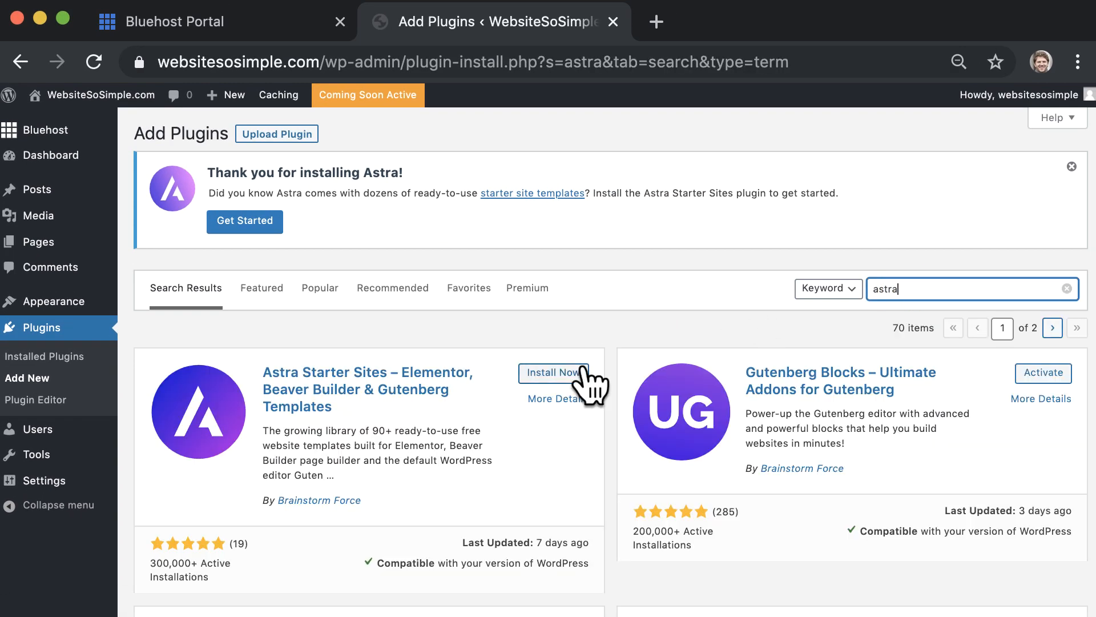
left_click(565, 372)
left_click(563, 372)
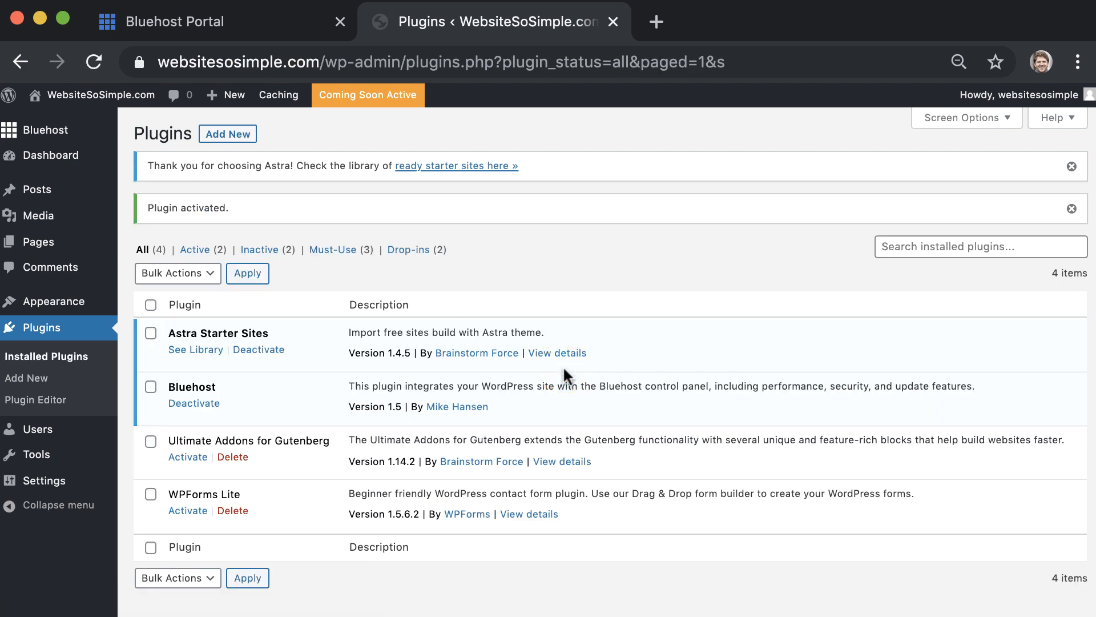
left_click(199, 350)
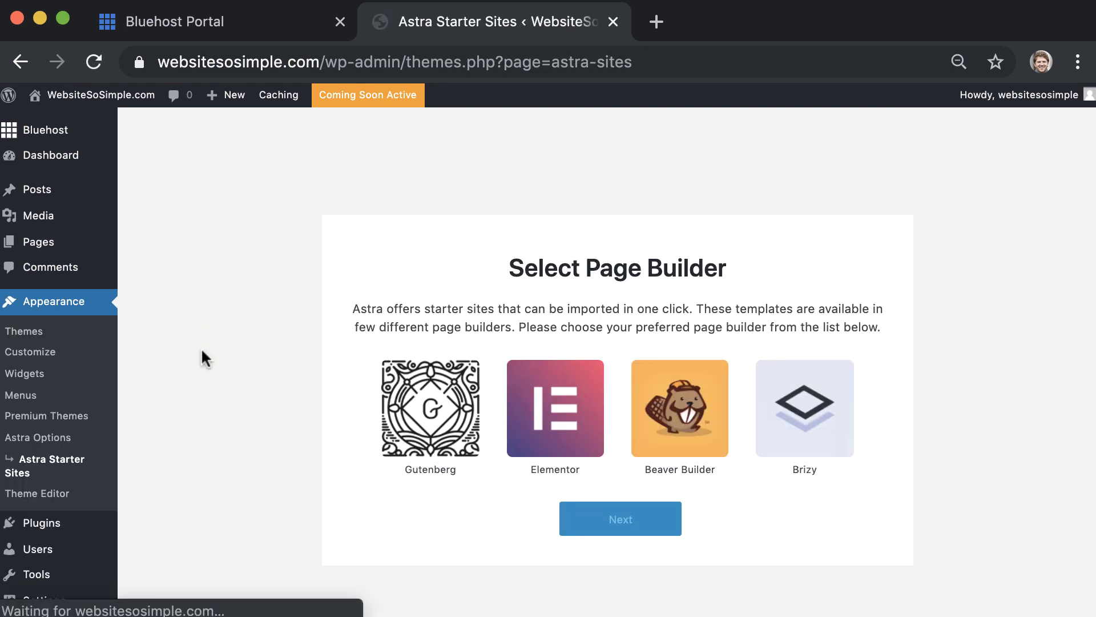
Choose Elementor as the page builder and browse the free starter templates
left_click(540, 398)
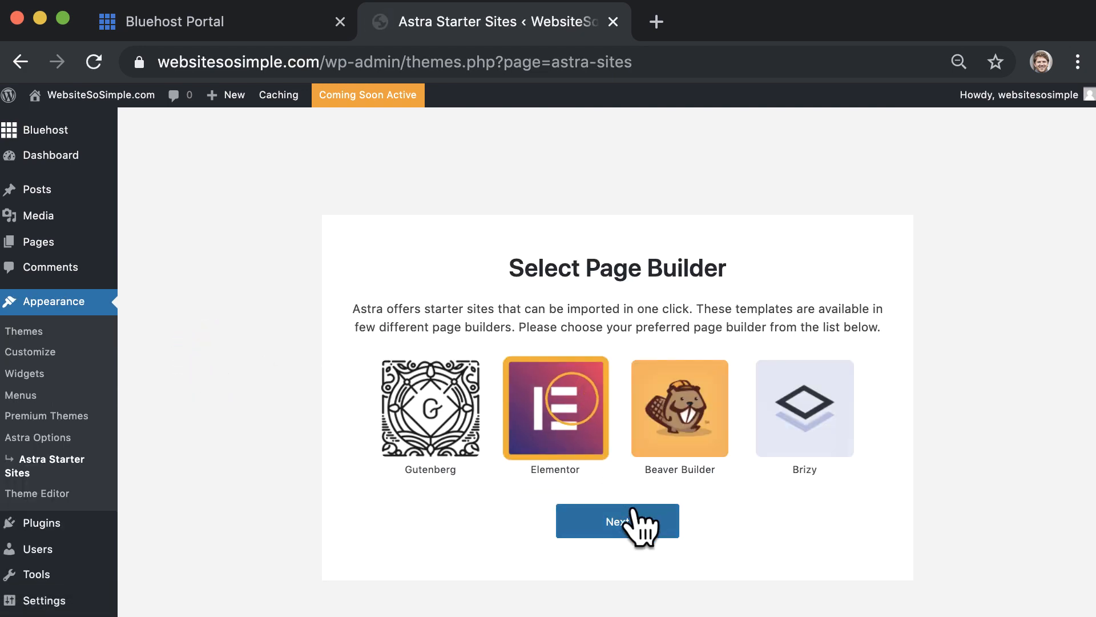
left_click(651, 520)
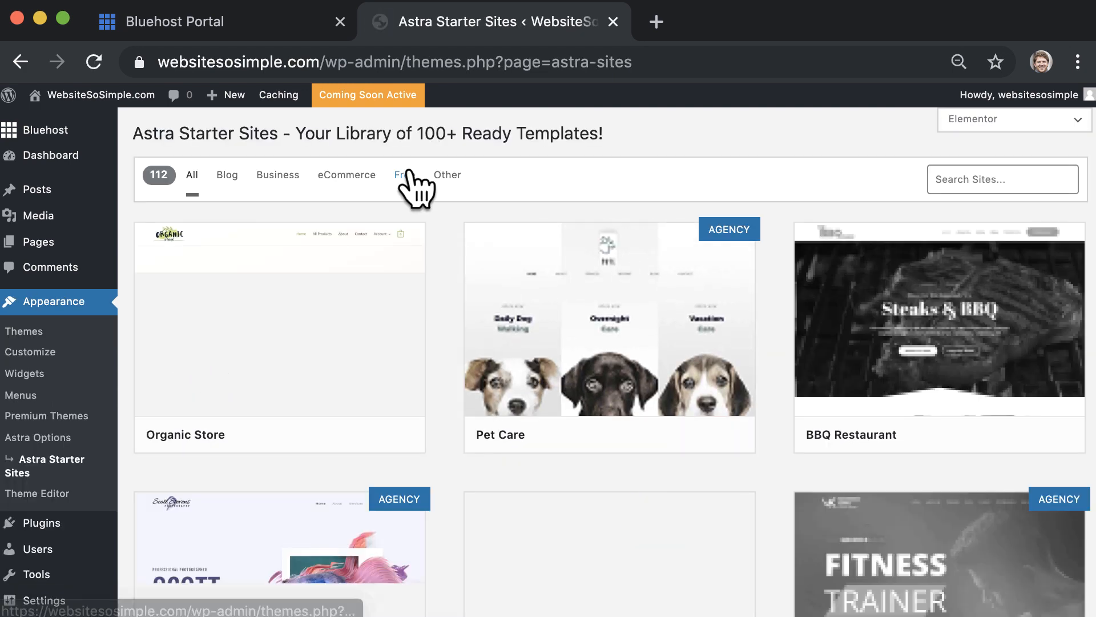
left_click(410, 170)
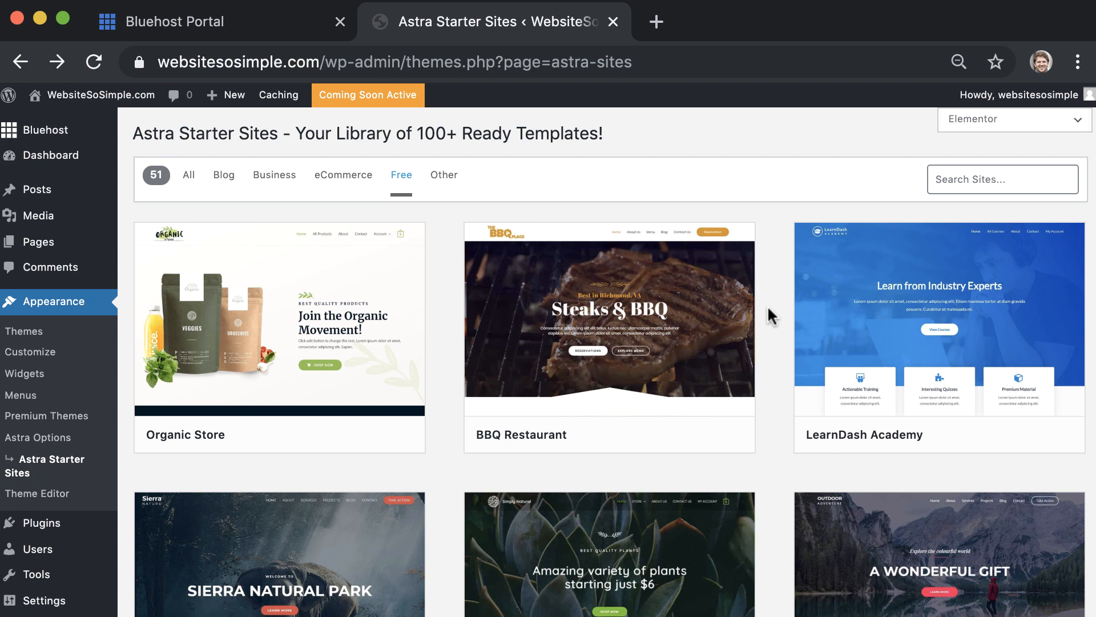
scroll(768, 308, "down", 6)
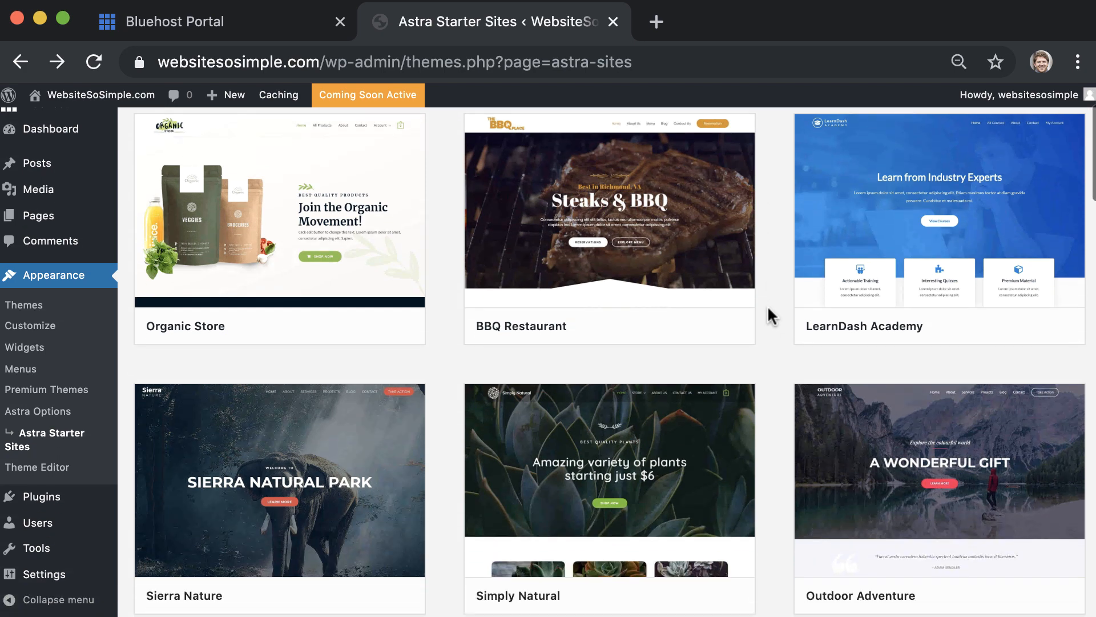
scroll(768, 309, "down", 7)
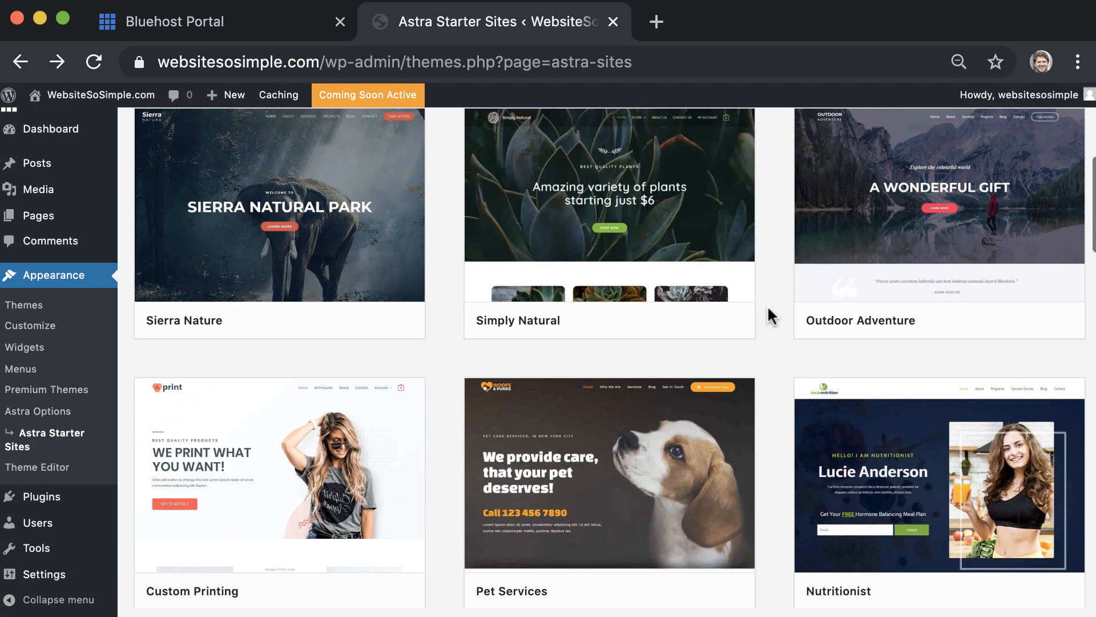
scroll(768, 308, "down", 7)
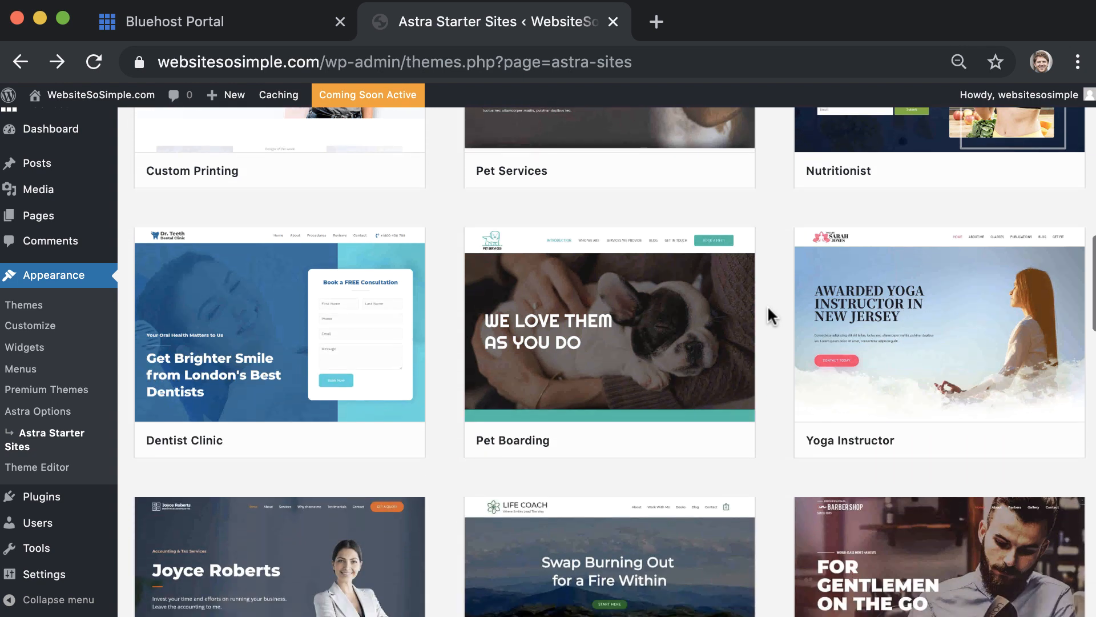
scroll(767, 311, "down", 5)
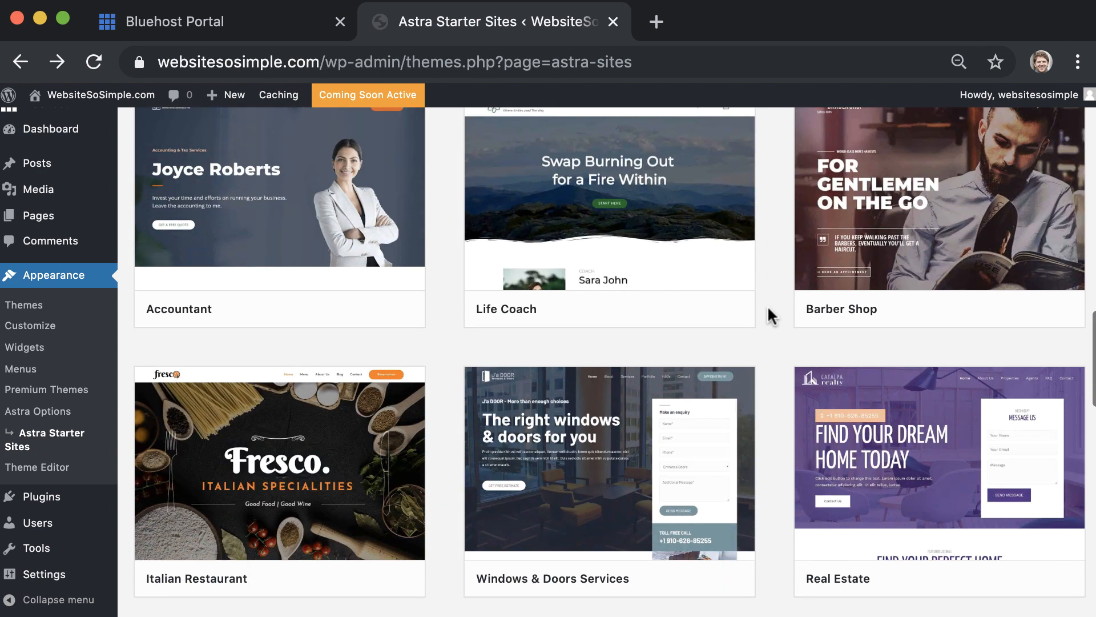
scroll(767, 311, "down", 2)
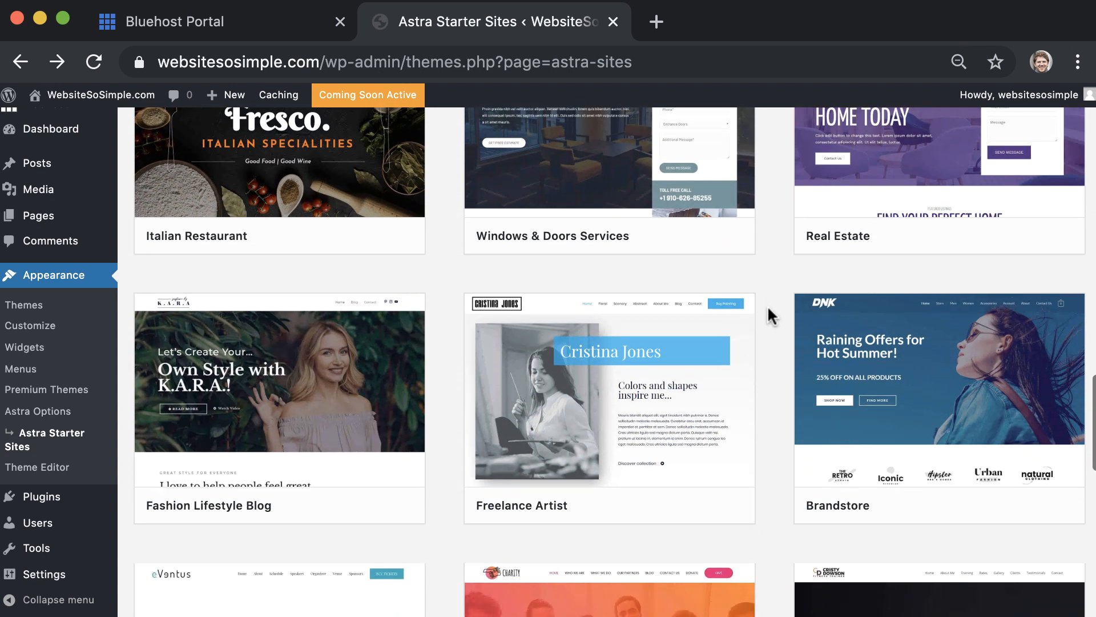
scroll(768, 311, "up", 10)
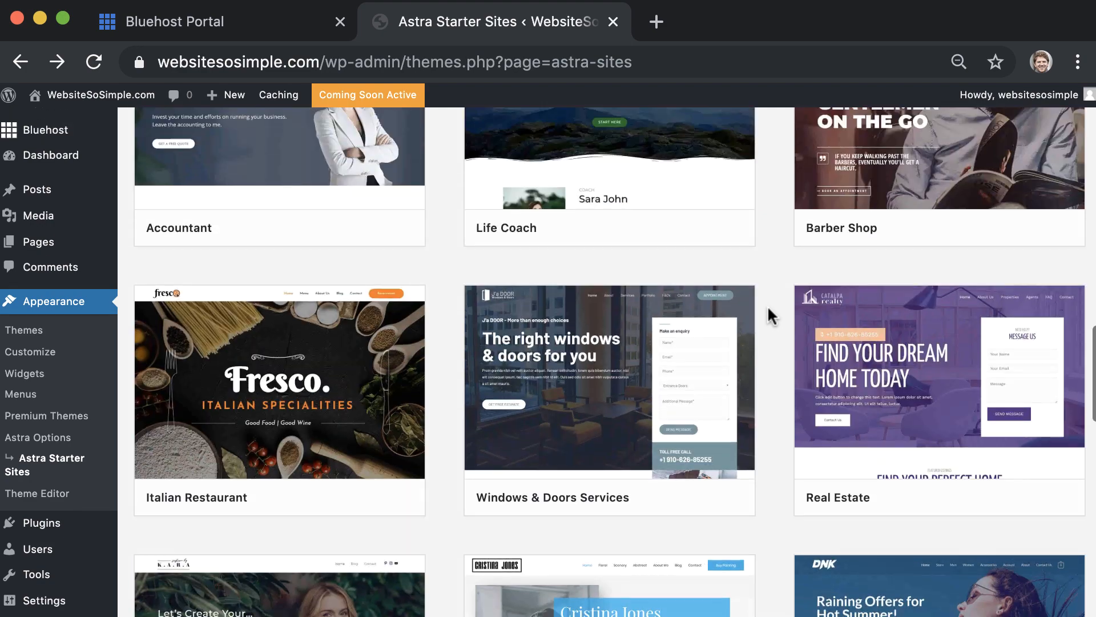
scroll(769, 311, "up", 8)
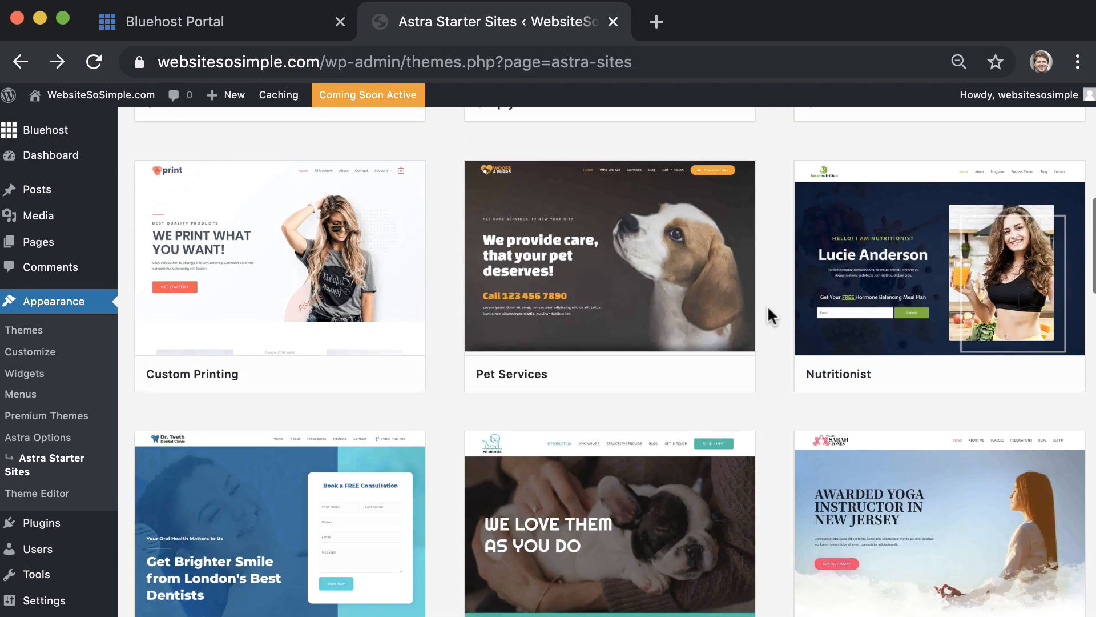
scroll(769, 311, "up", 4)
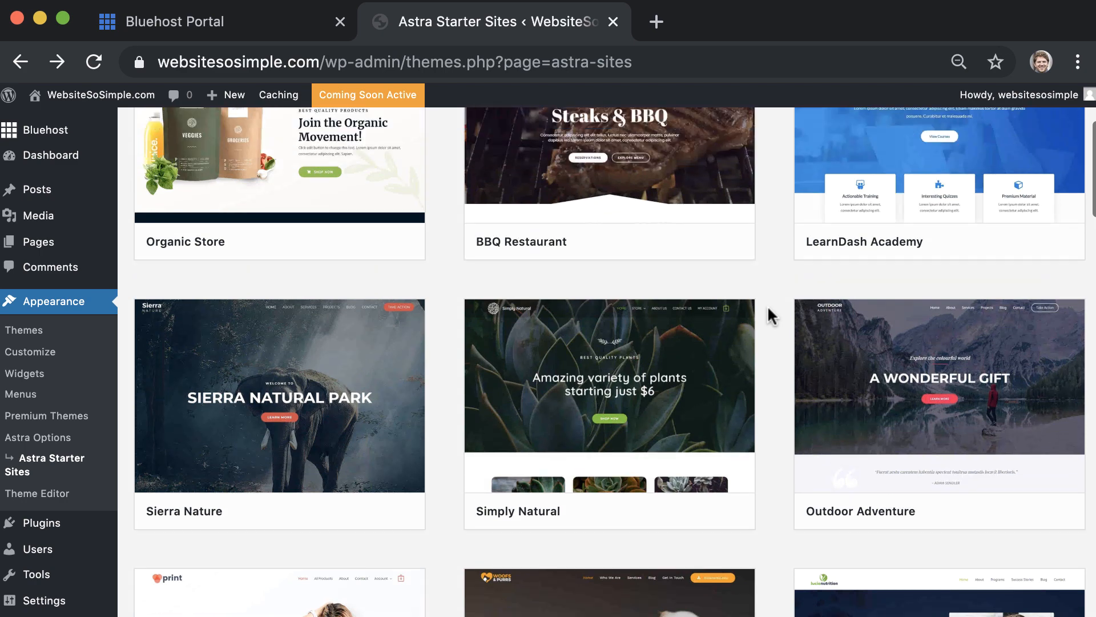
scroll(768, 305, "down", 1)
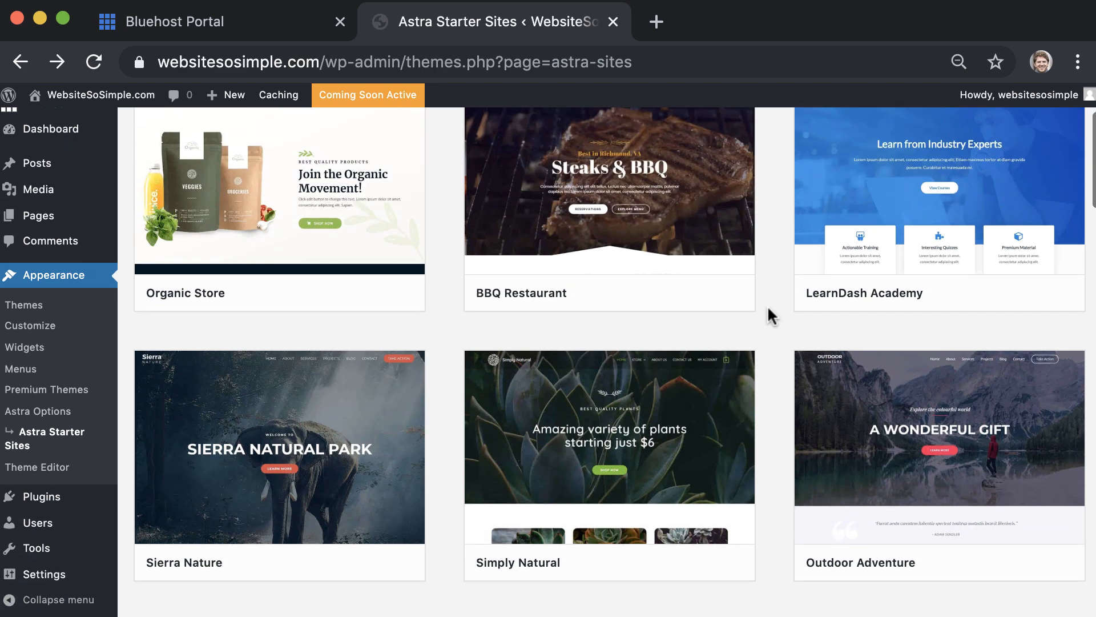
Preview and import the Sierra Nature starter site, then view the live site
mouse_move(379, 543)
left_click(377, 562)
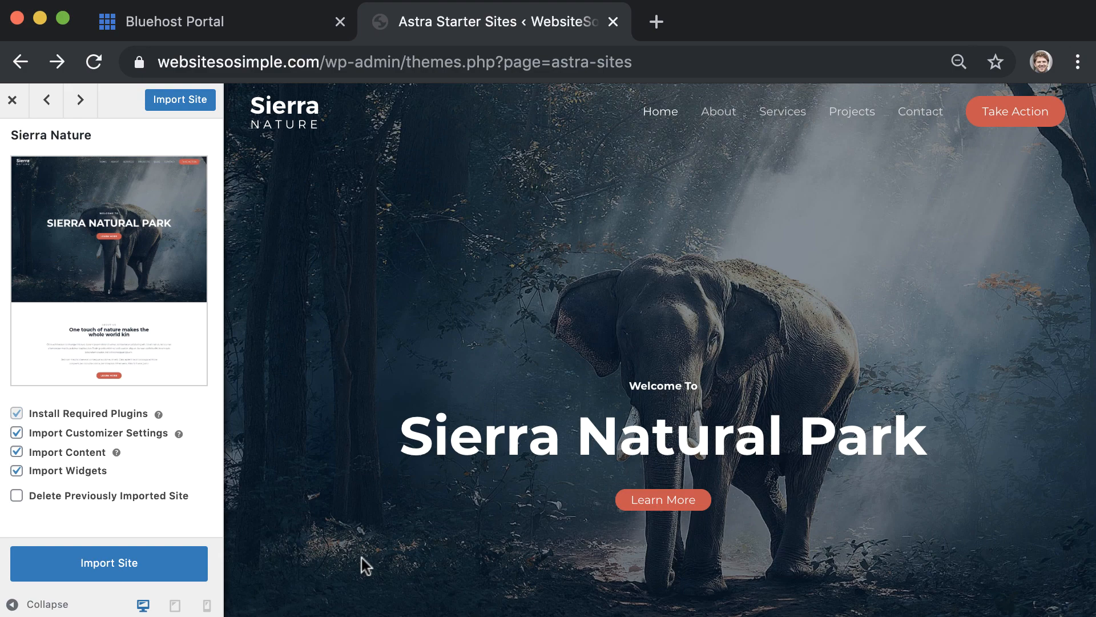
left_click(181, 565)
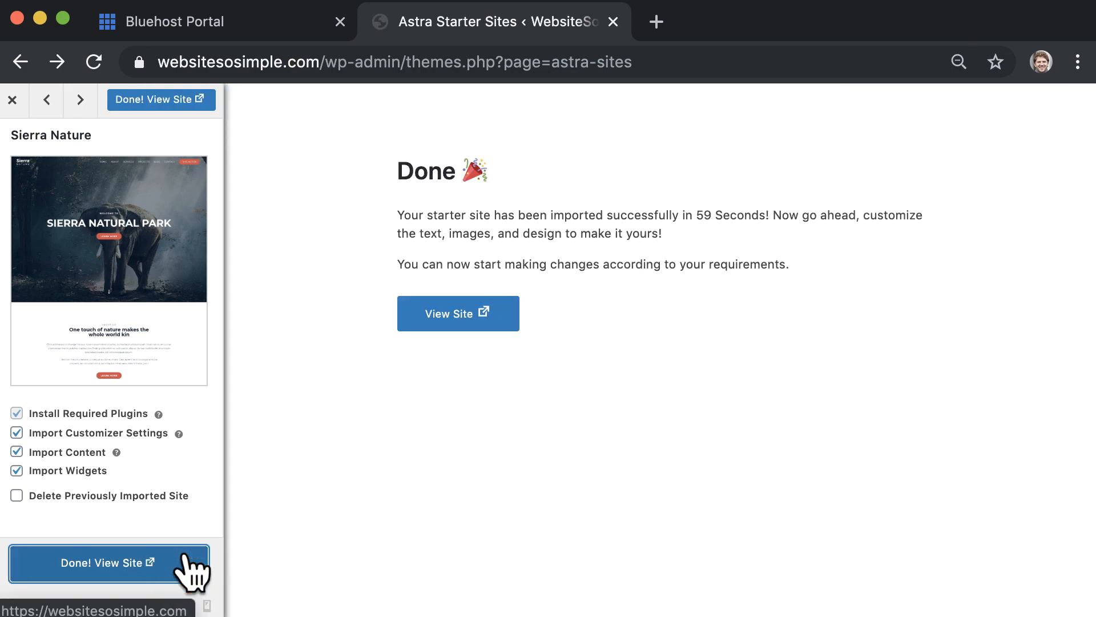
left_click(184, 557)
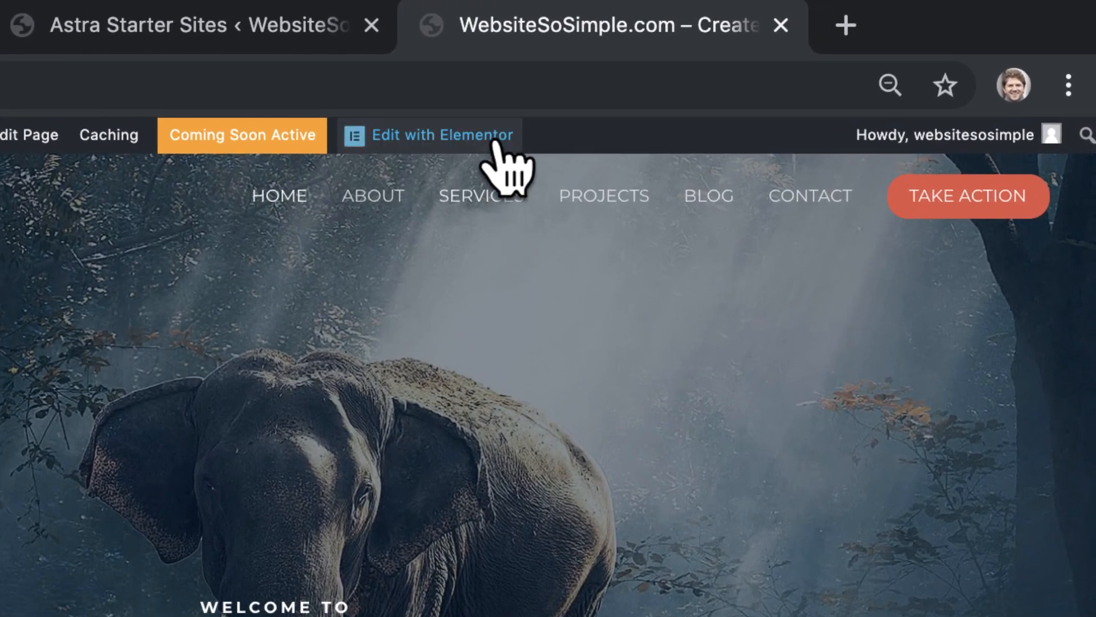
Open the home page in Elementor and change the main heading to 'MAKE A WEBSITE / IN 10 MINUTES'
mouse_move(696, 92)
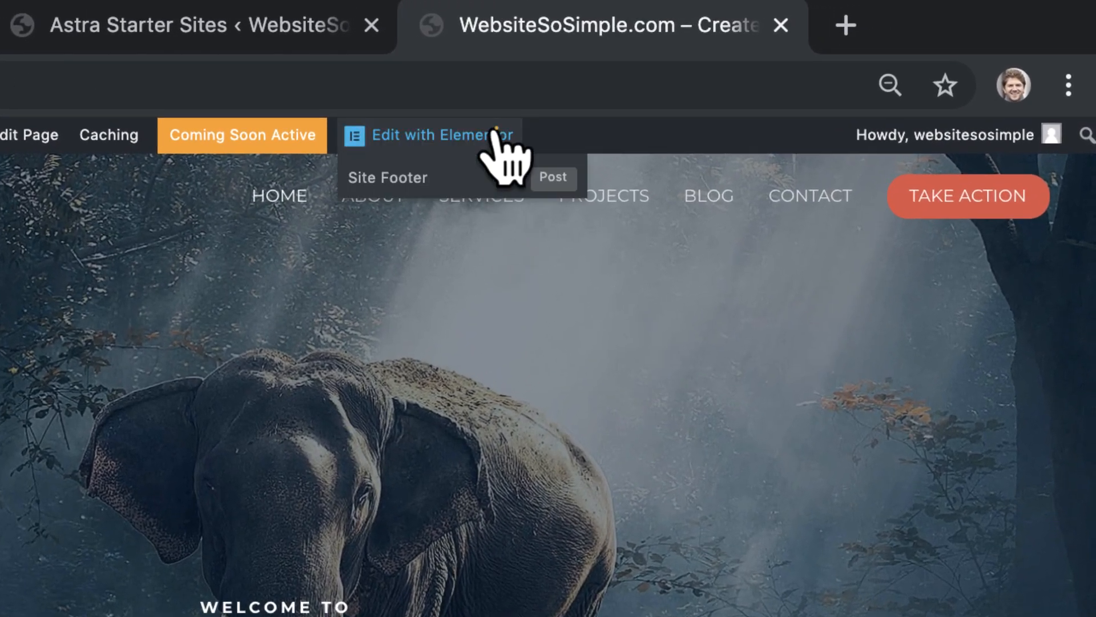
left_click(494, 131)
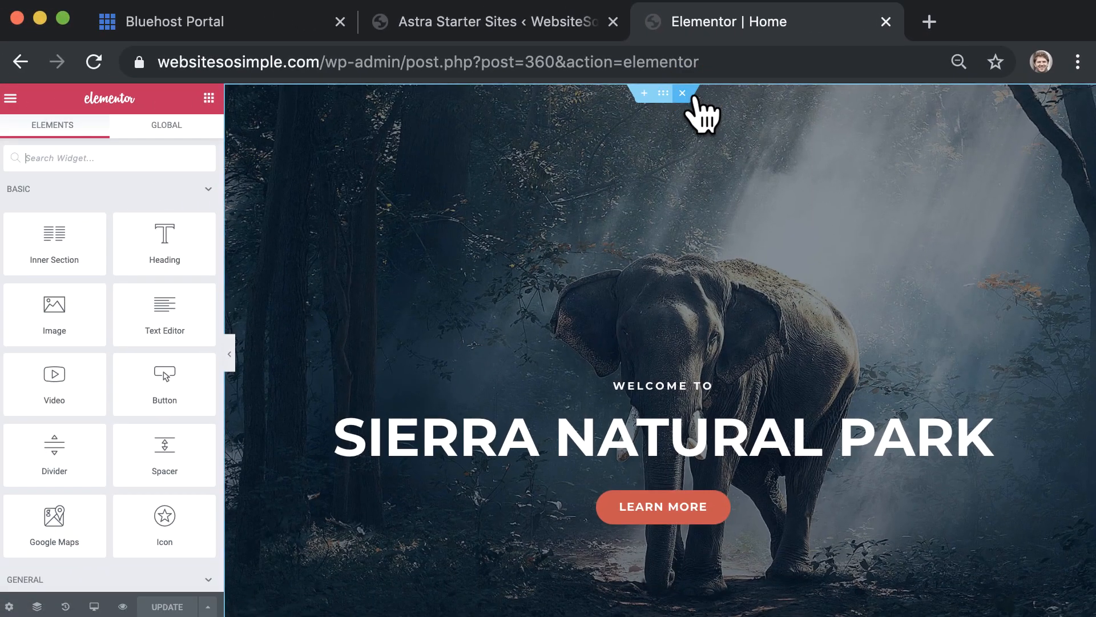
triple_click(734, 416)
type("MAKE A WEBSITE")
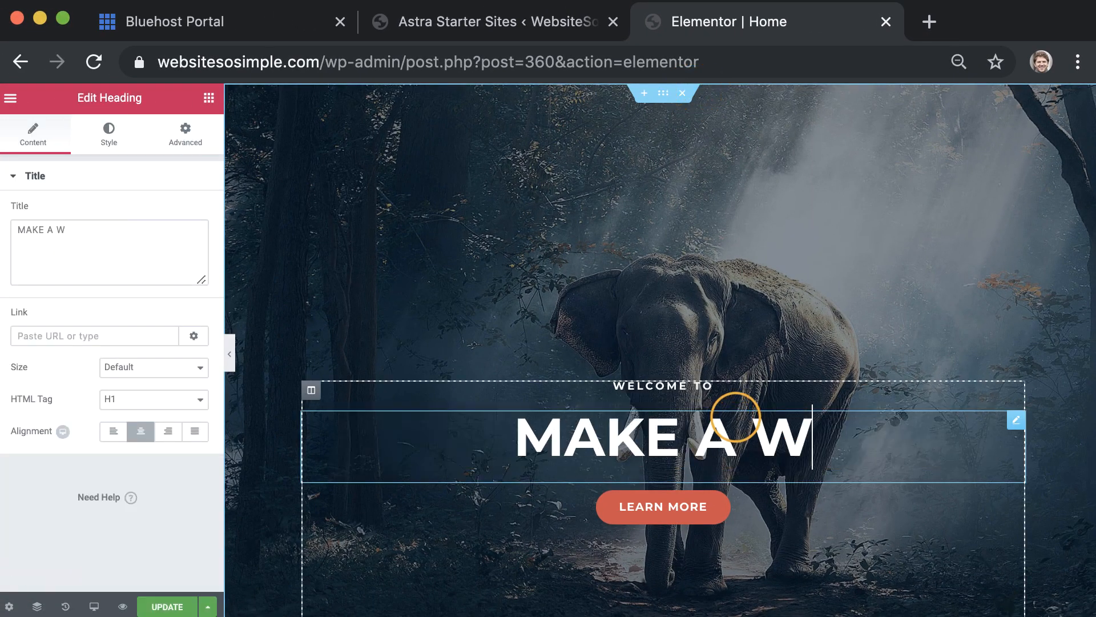
key("shift+Return")
type("IN 10 MINUTES")
Change the subheading to '5 EASY STEPS & NO CODING' and the button label to 'WATCH VIDEO'
triple_click(710, 385)
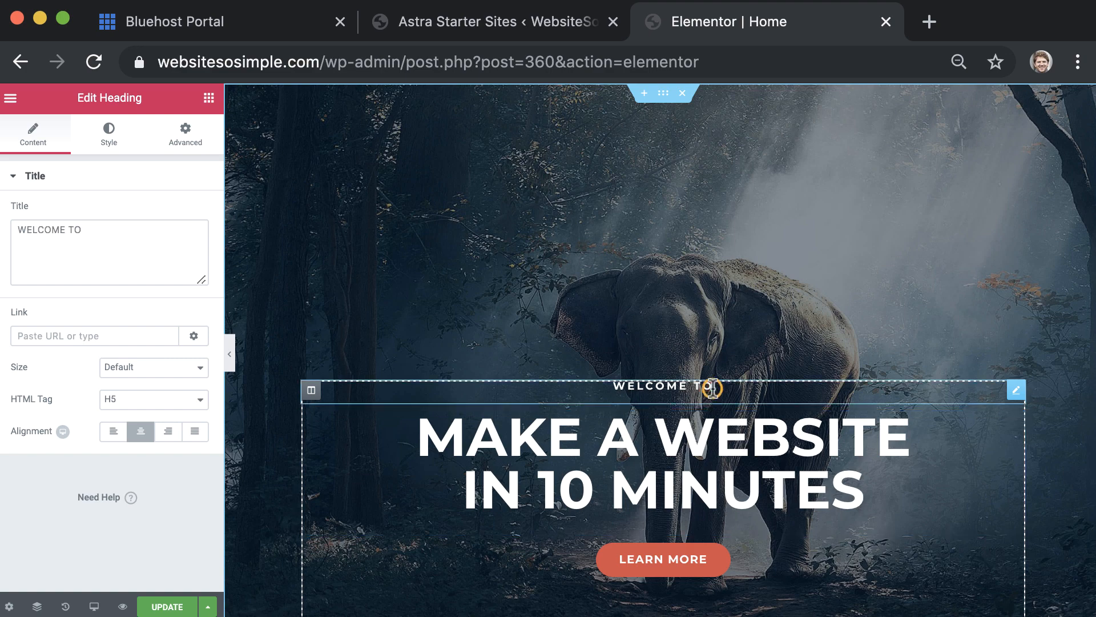
type("5 EASY STEPS & NO CODING")
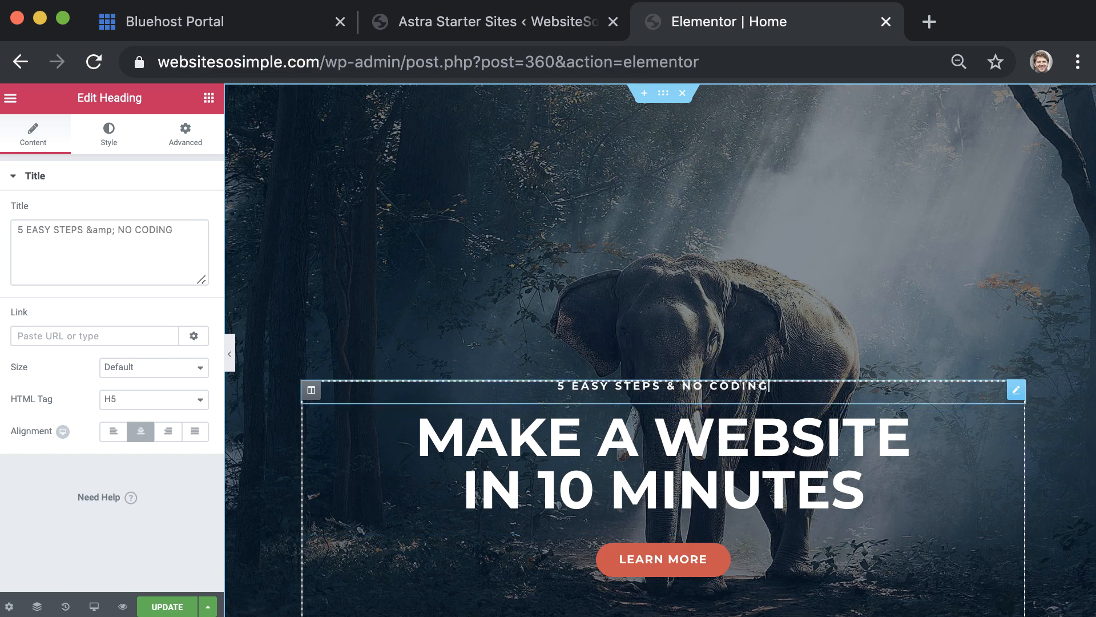
triple_click(717, 561)
type("WATCH VIDEO")
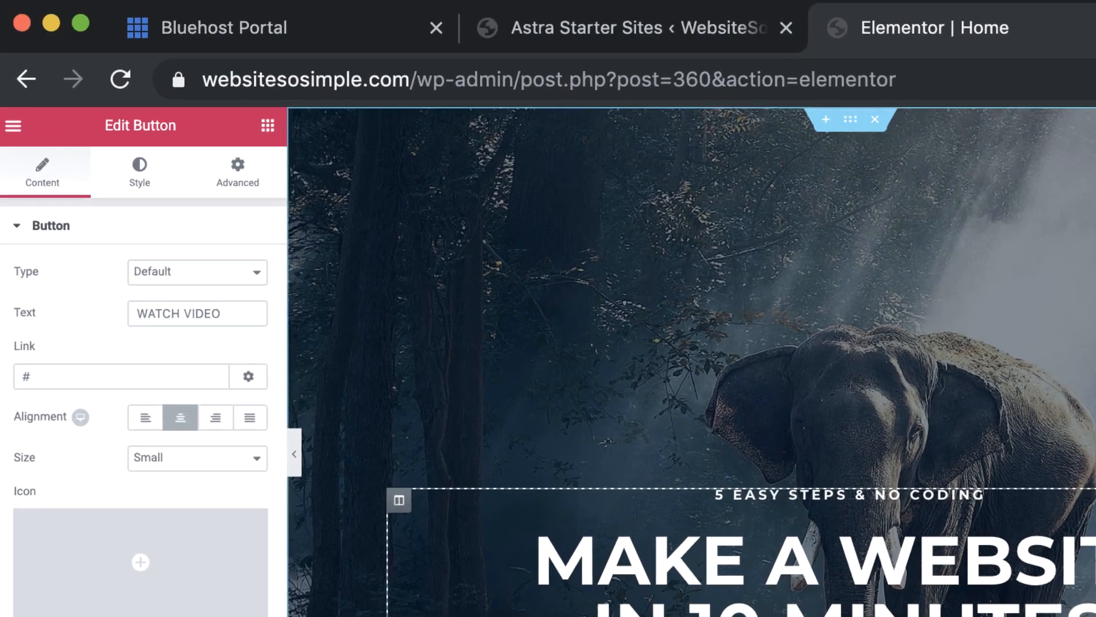
left_click(664, 560)
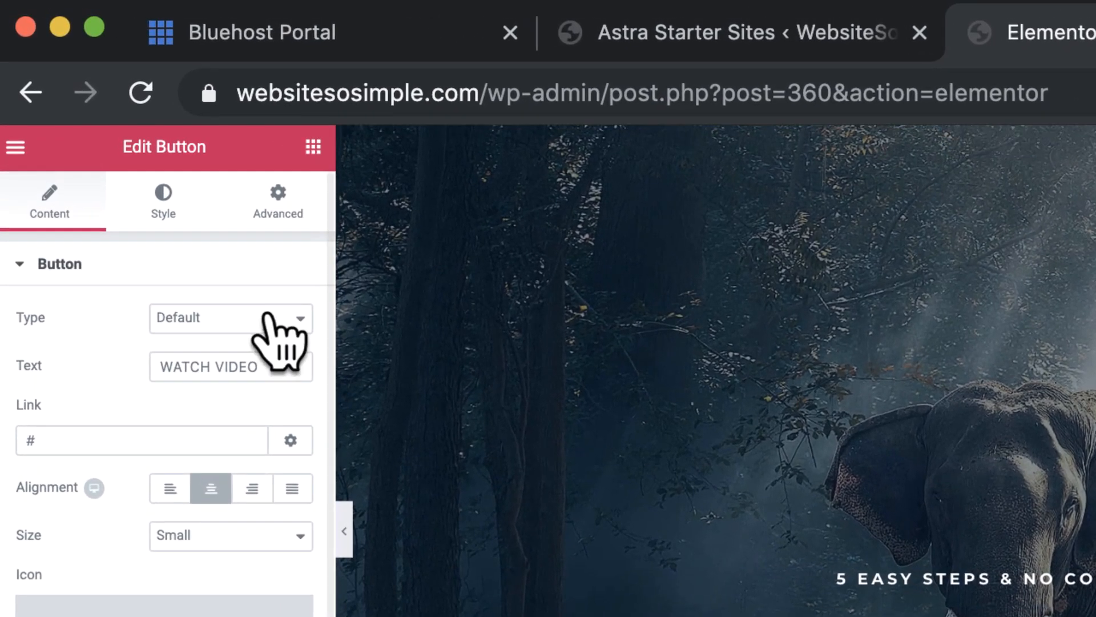
Style the button with a pasted orange background colour and black text
left_click(167, 210)
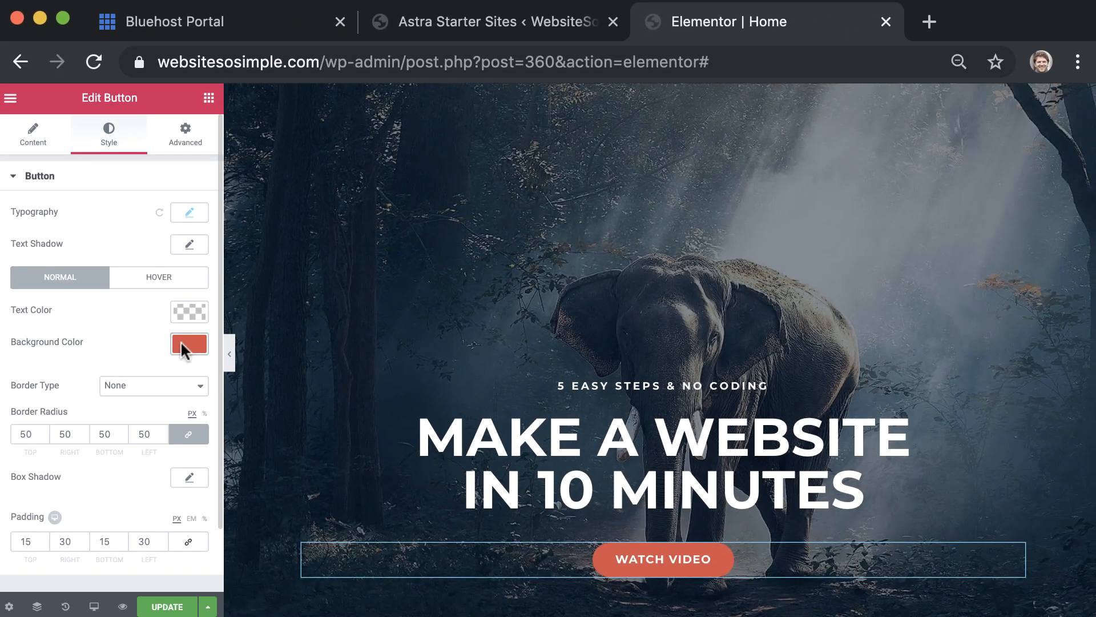
left_click(276, 520)
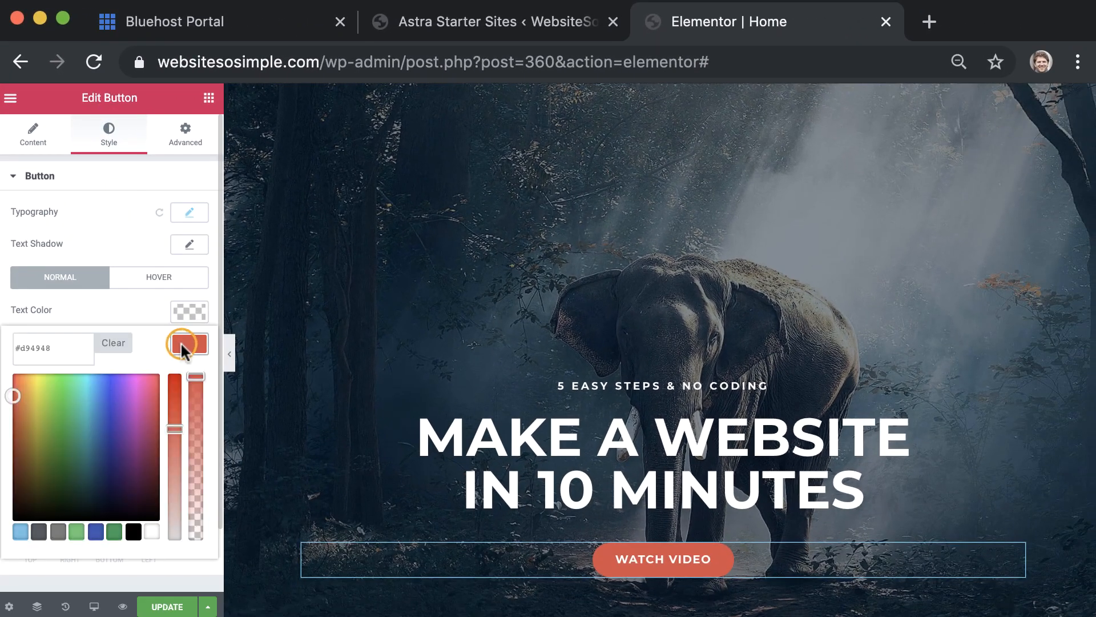
left_click(49, 348)
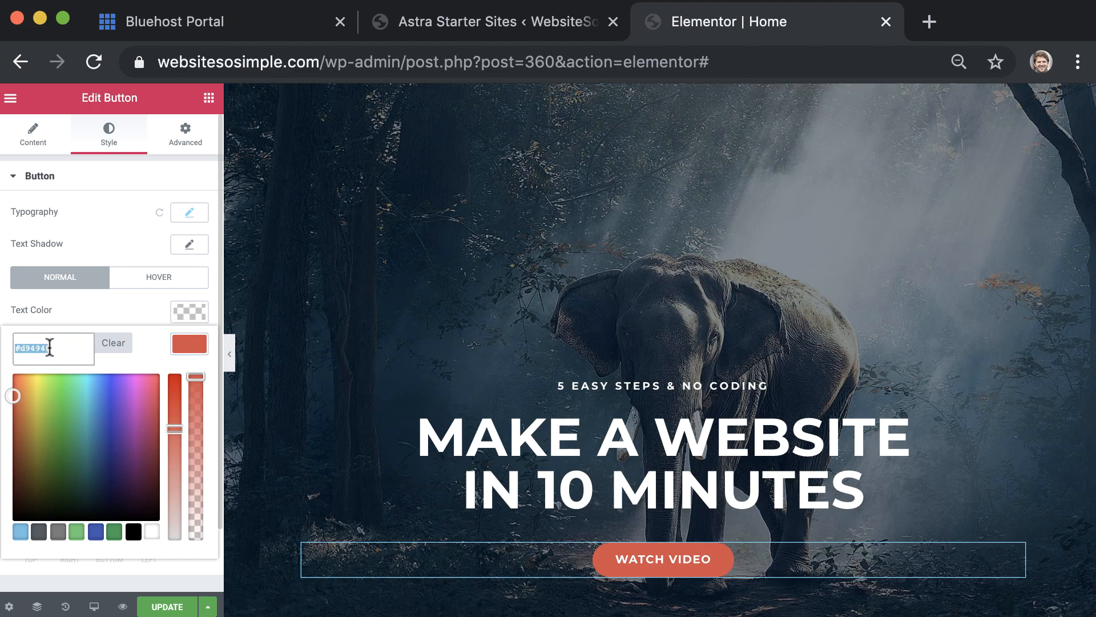
key("super+v")
left_click(189, 345)
left_click(189, 312)
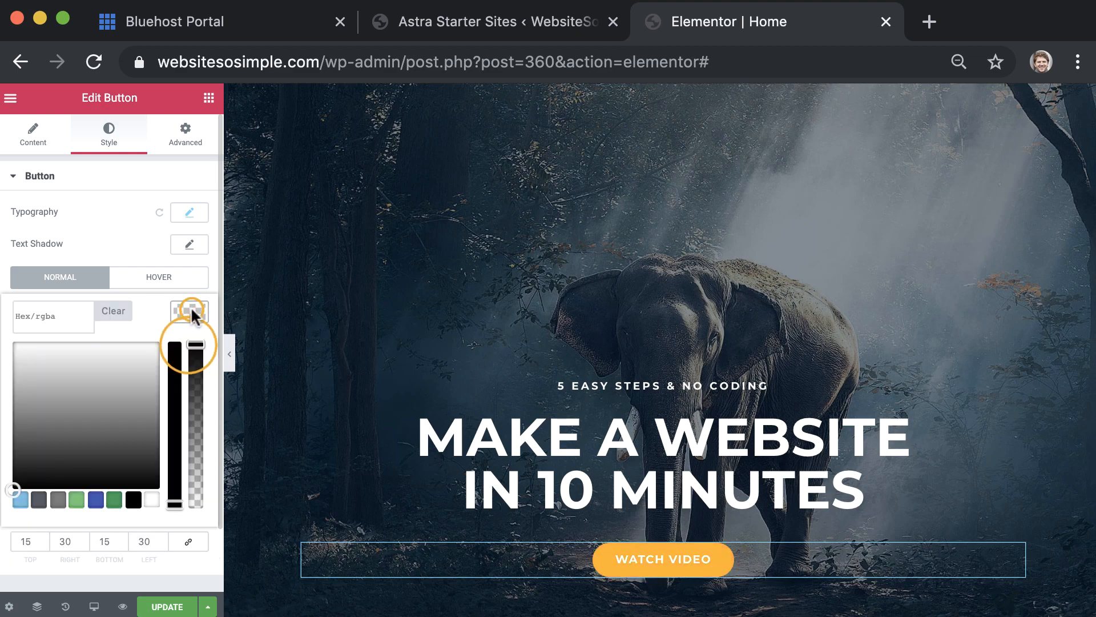
left_click(133, 499)
left_click(191, 313)
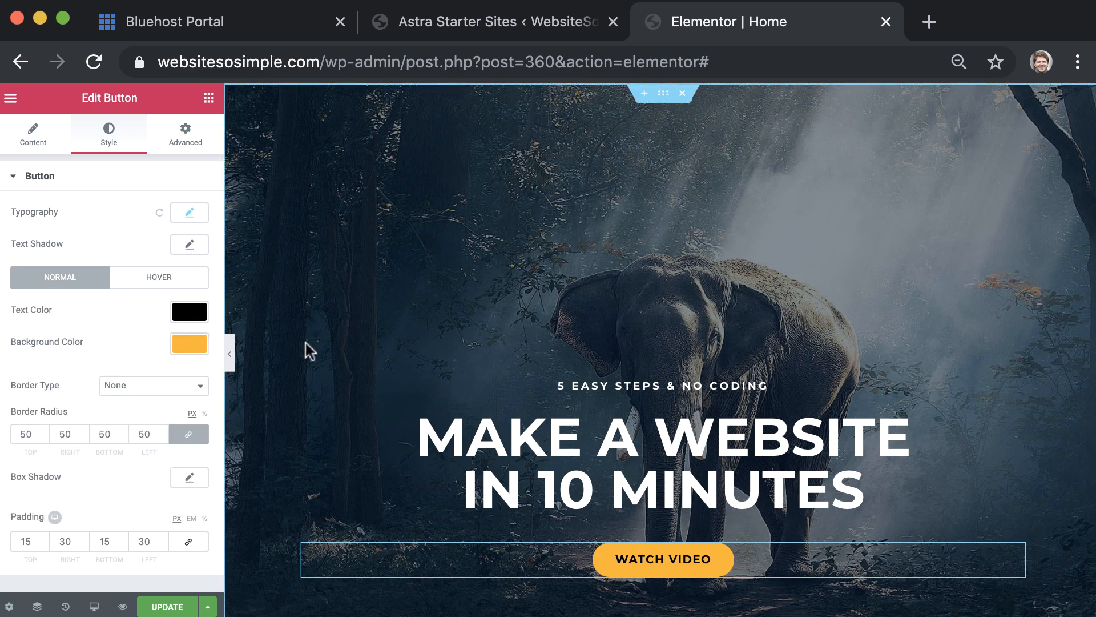
Upload 'How to Make a Website.jpg' and set it as the hero section's classic background image
right_click(330, 327)
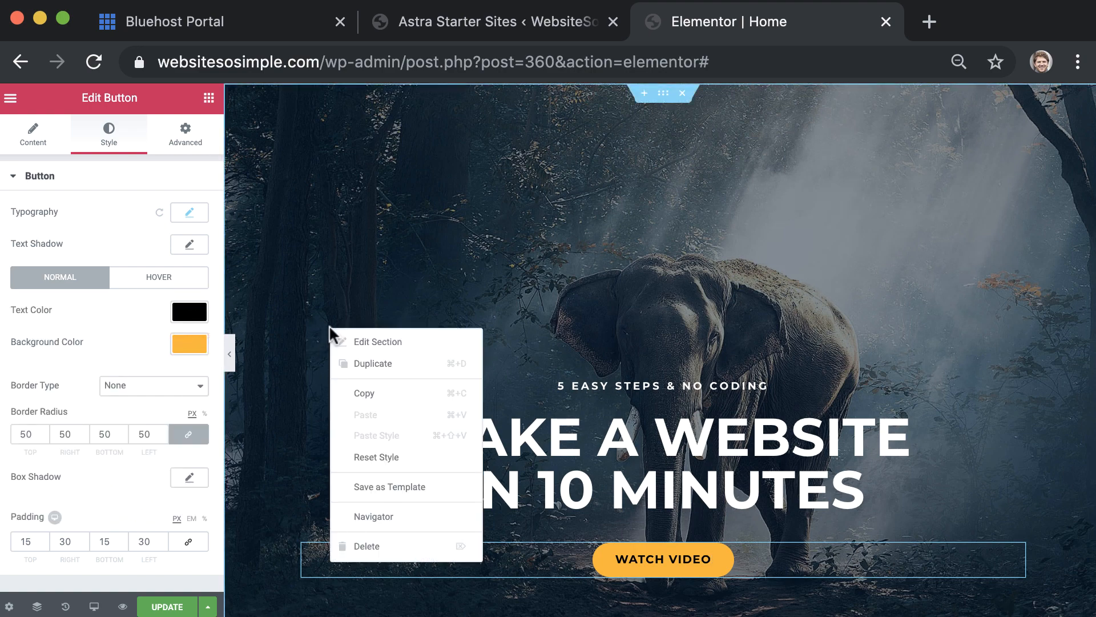
left_click(457, 341)
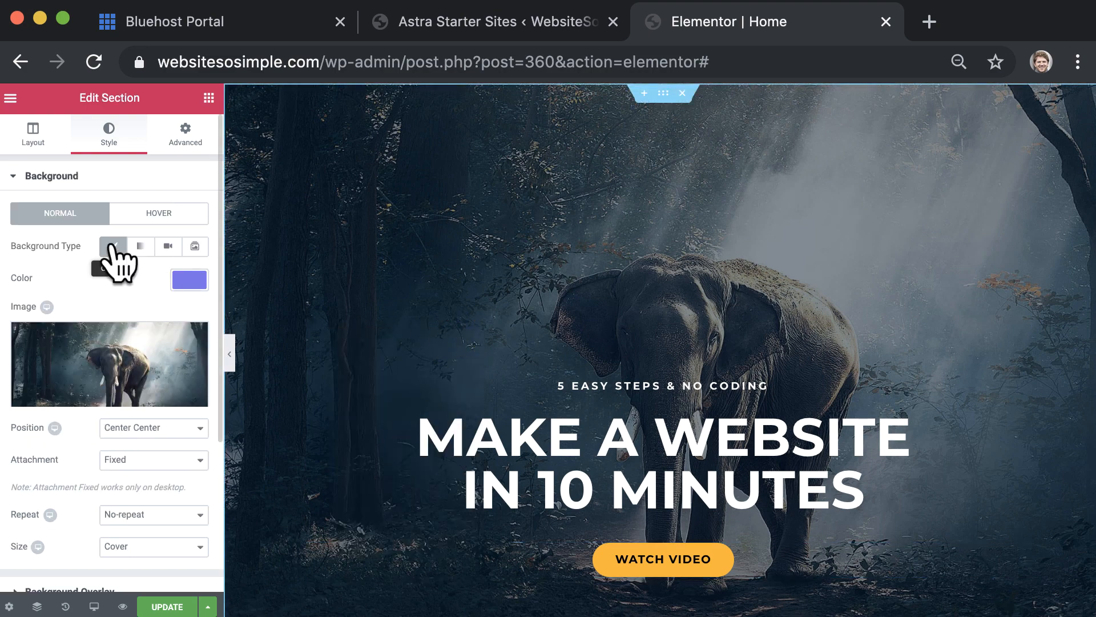
left_click(141, 246)
left_click(169, 245)
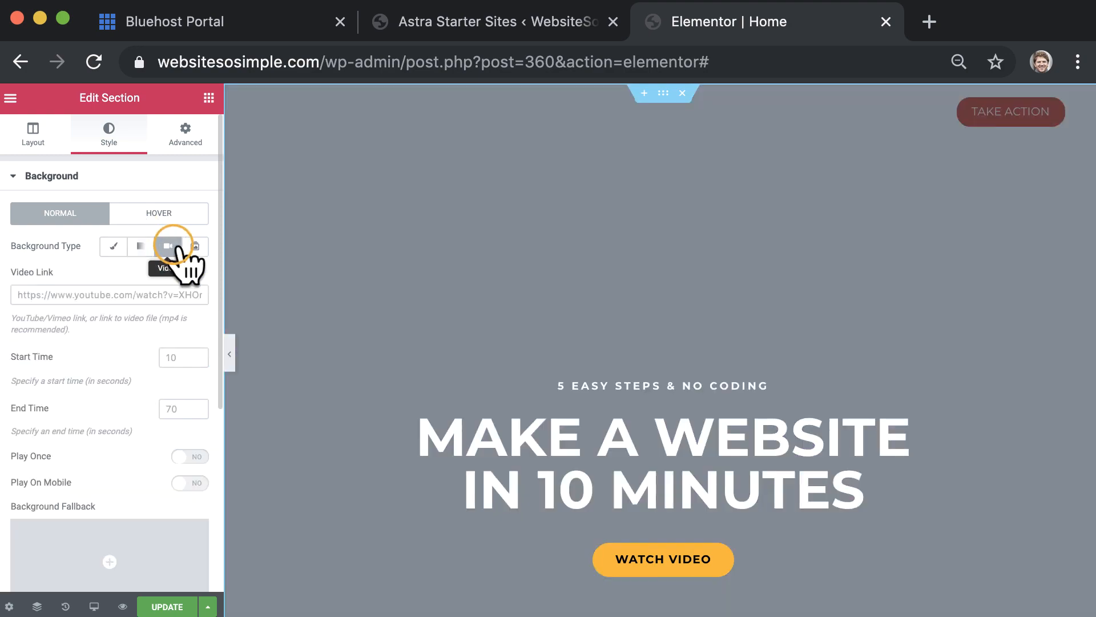
left_click(195, 246)
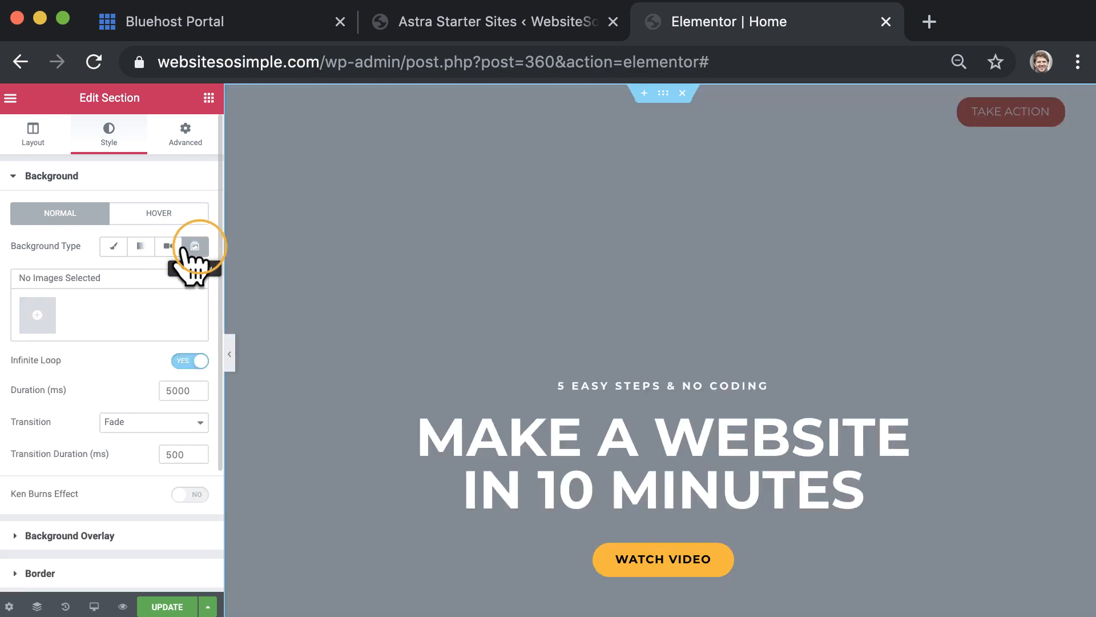
left_click(114, 247)
left_click(112, 400)
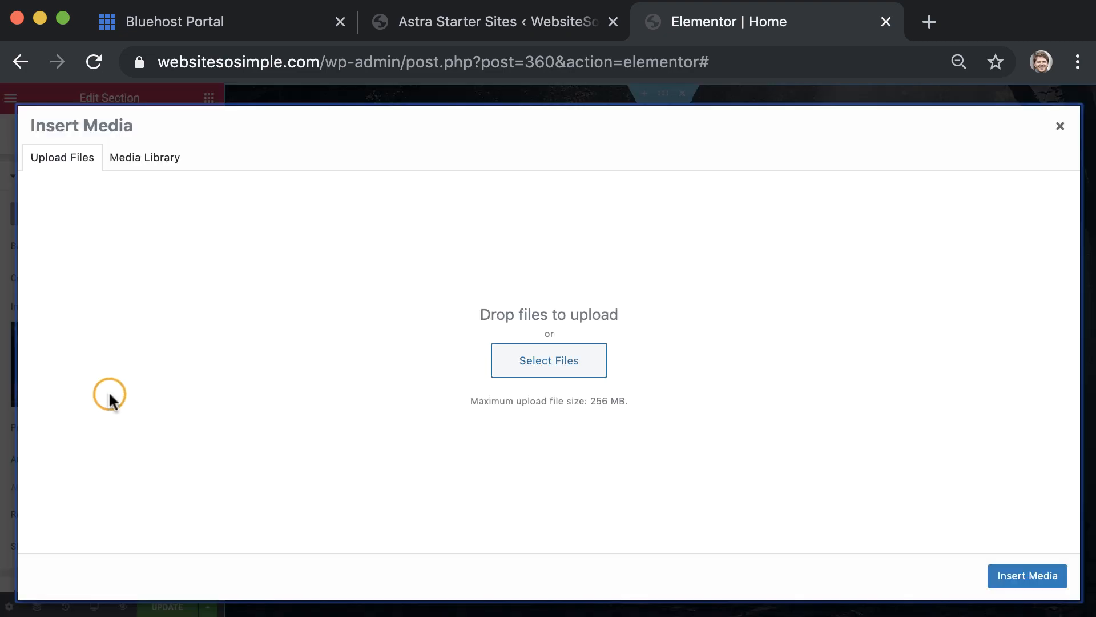
left_click_drag(722, 616, 571, 403)
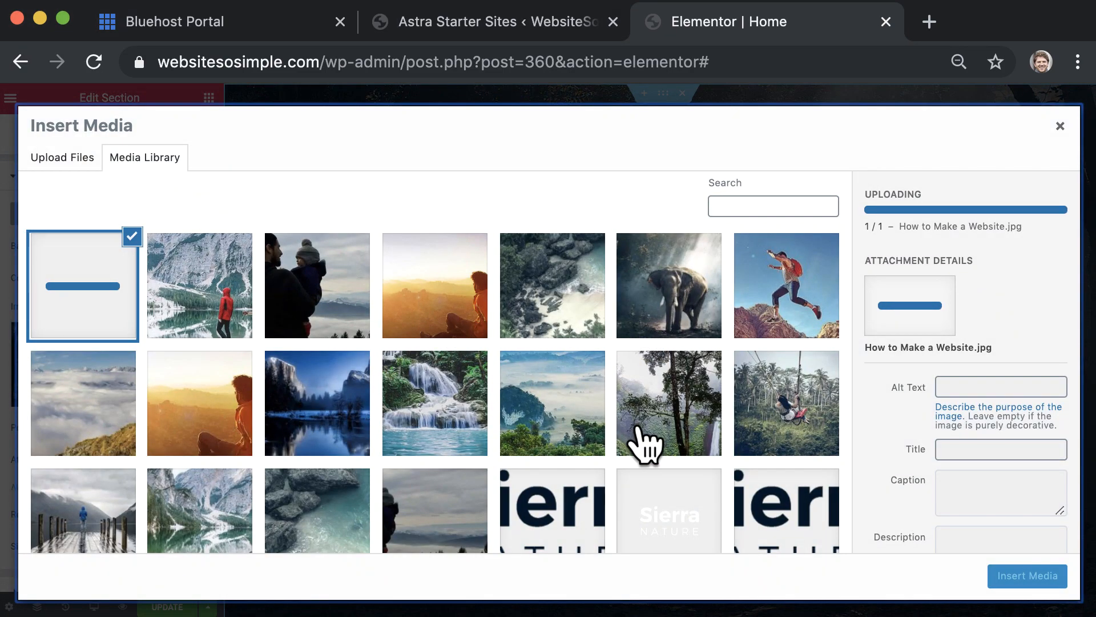
left_click(1036, 580)
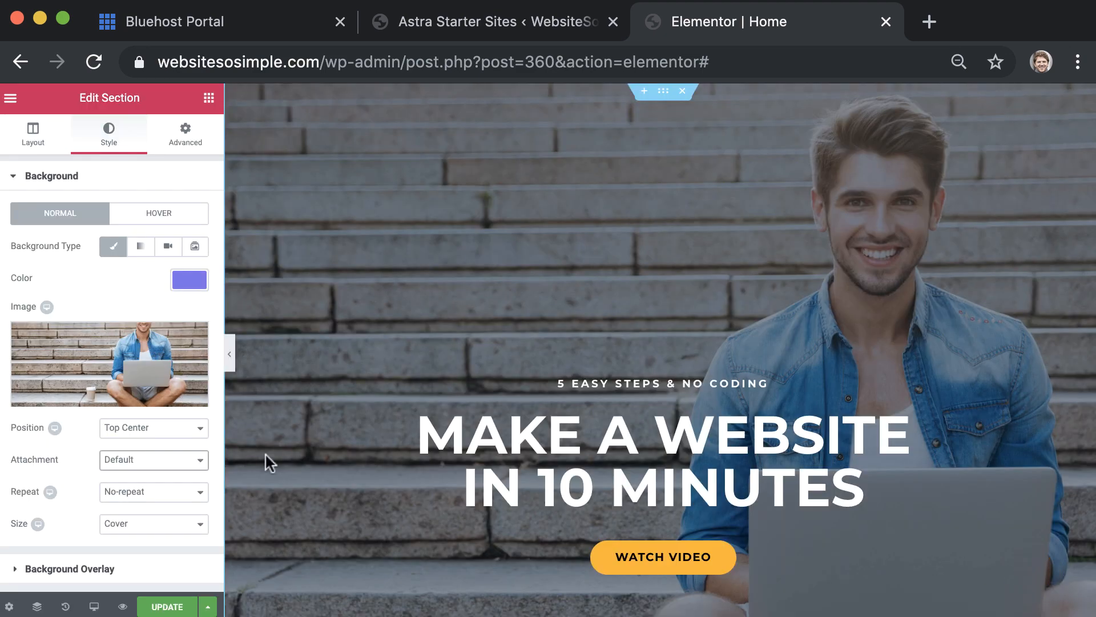
Save the page in Elementor and view the live page
left_click(157, 605)
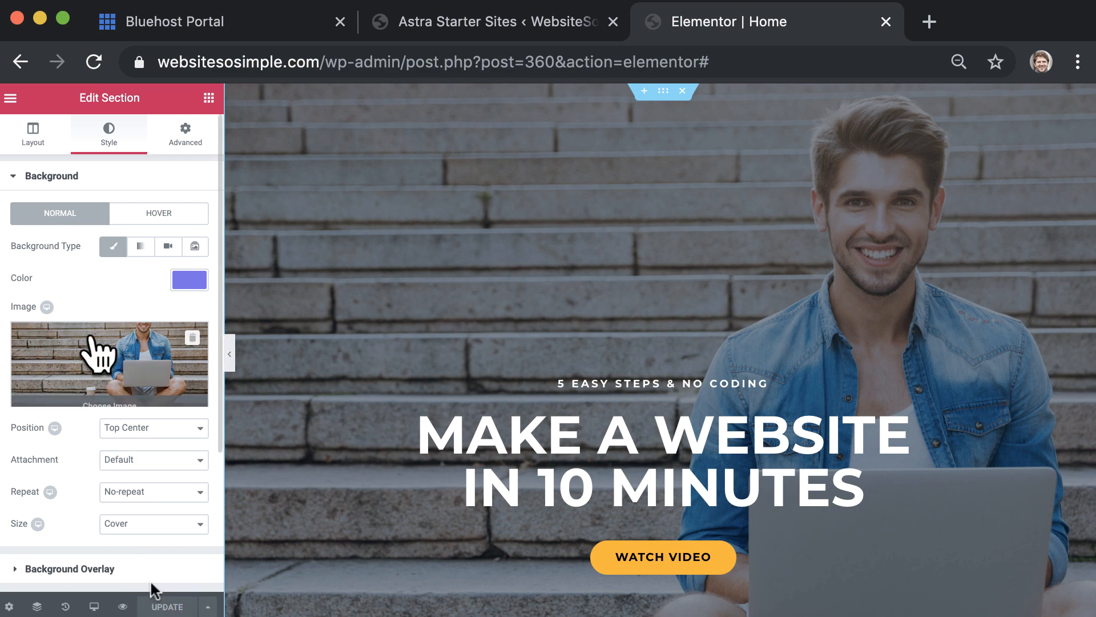
left_click(10, 98)
left_click(77, 457)
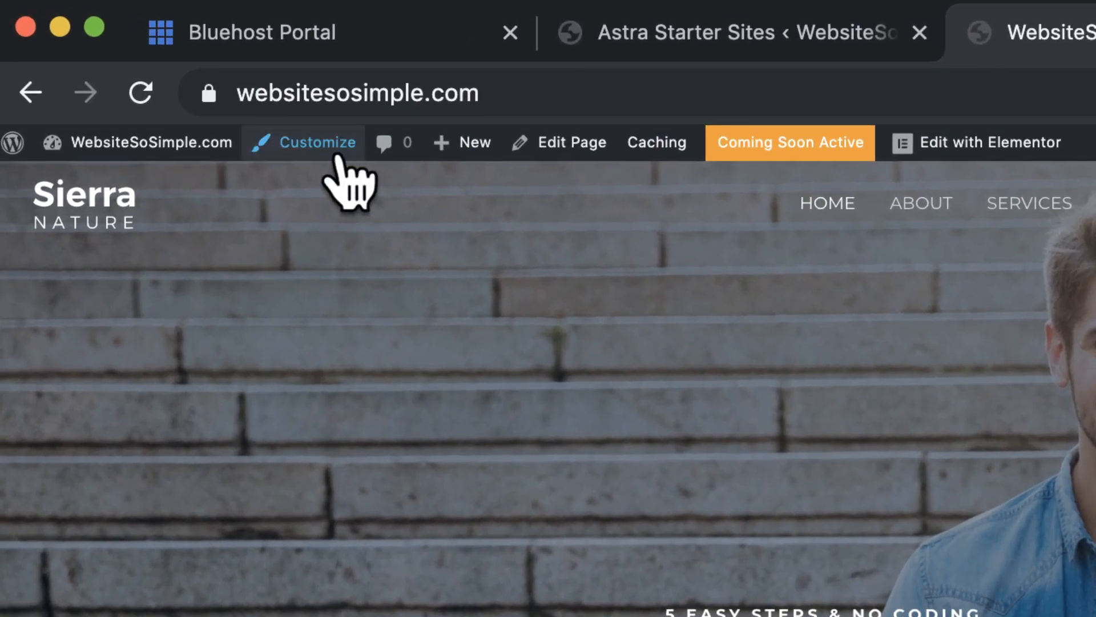
In Site Identity, remove the Sierra Nature logo, display the site title, and set logo width to 0
left_click(223, 98)
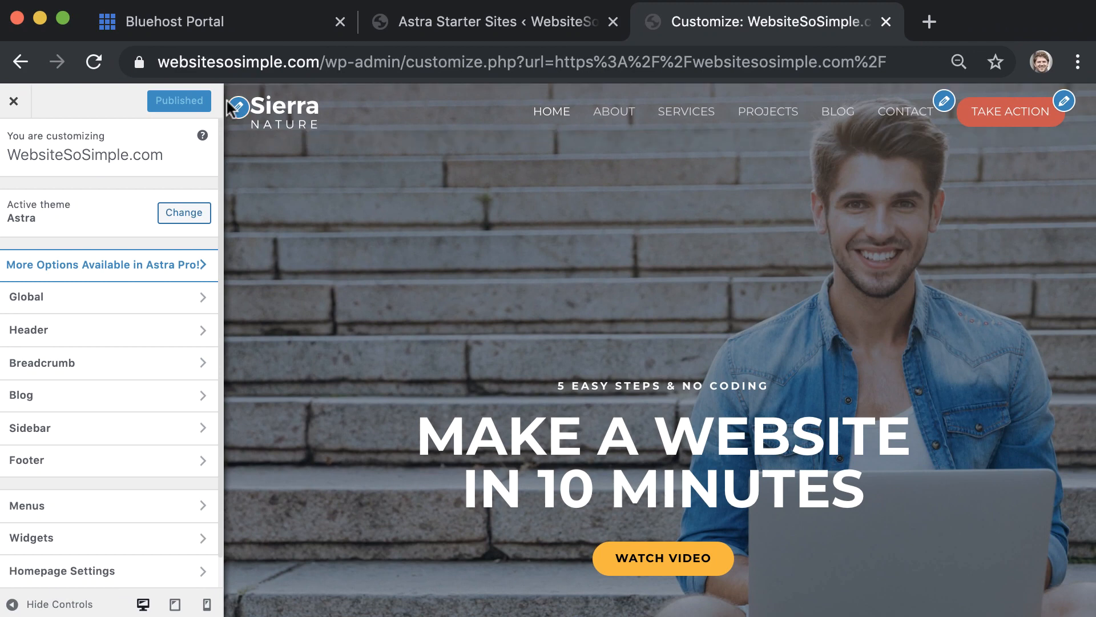
left_click(238, 108)
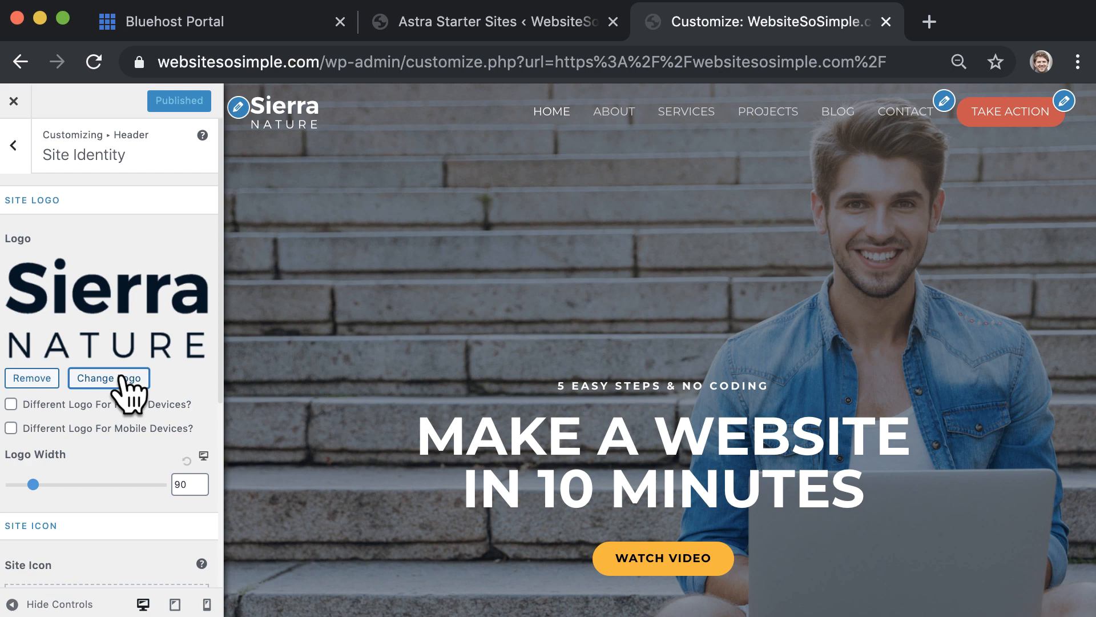
left_click(34, 378)
scroll(36, 370, "down", 2)
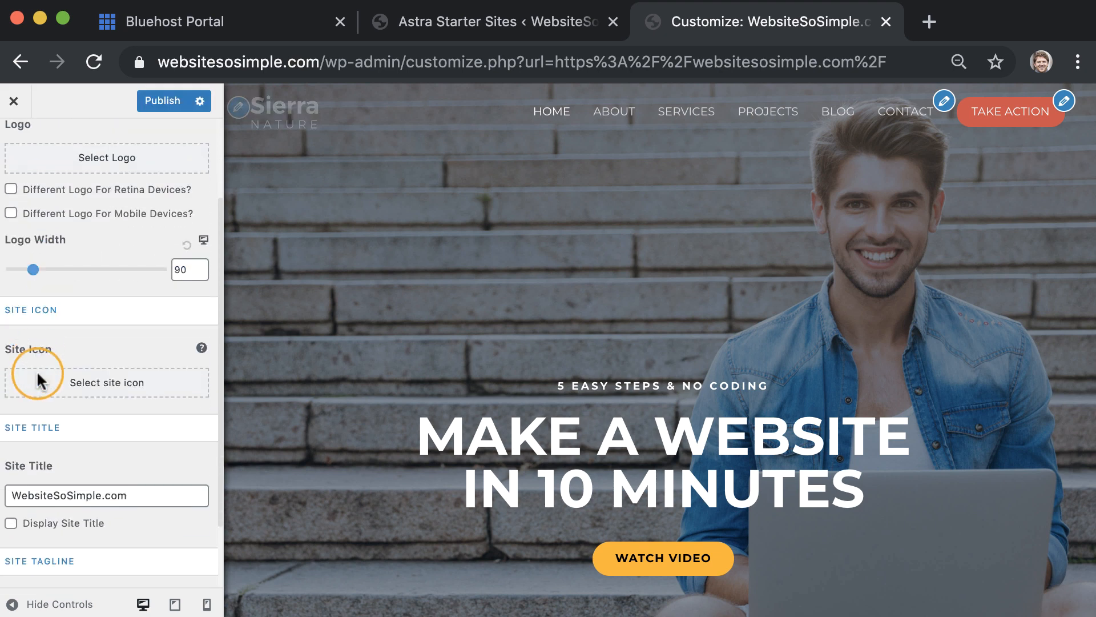
scroll(36, 370, "down", 1)
left_click(12, 507)
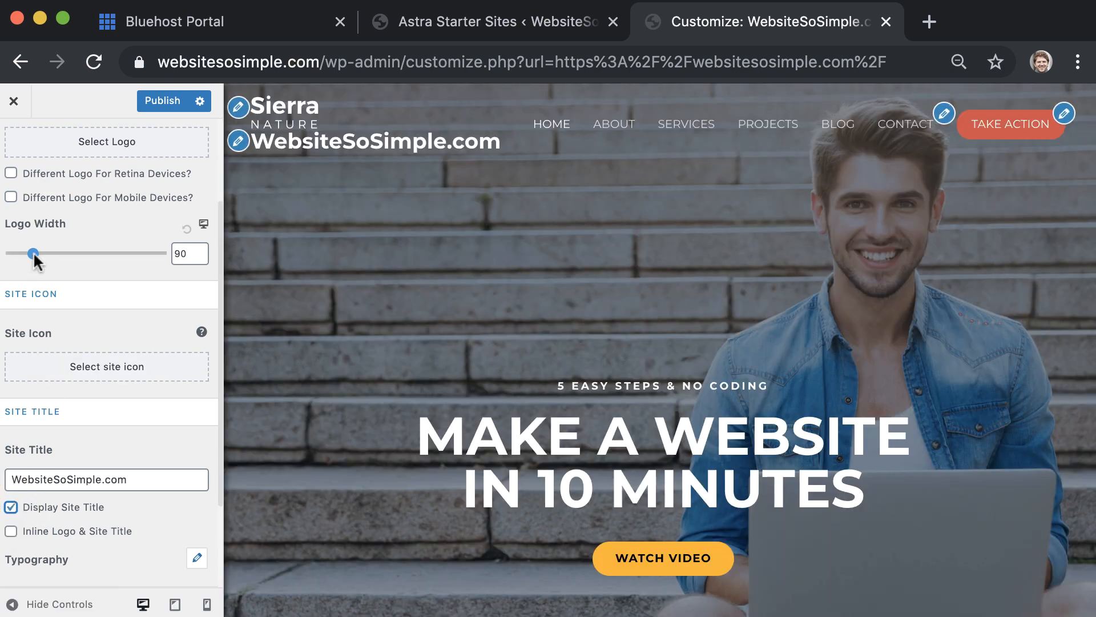
left_click_drag(34, 254, 1, 261)
Publish the site identity changes and scroll through the live home page
left_click(184, 101)
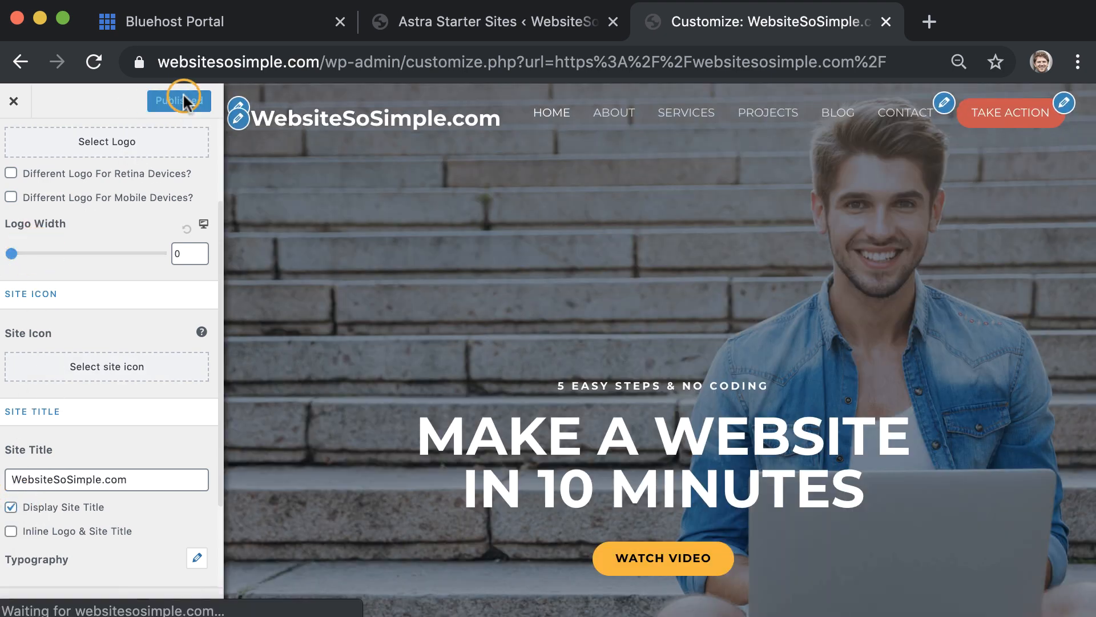
left_click(14, 101)
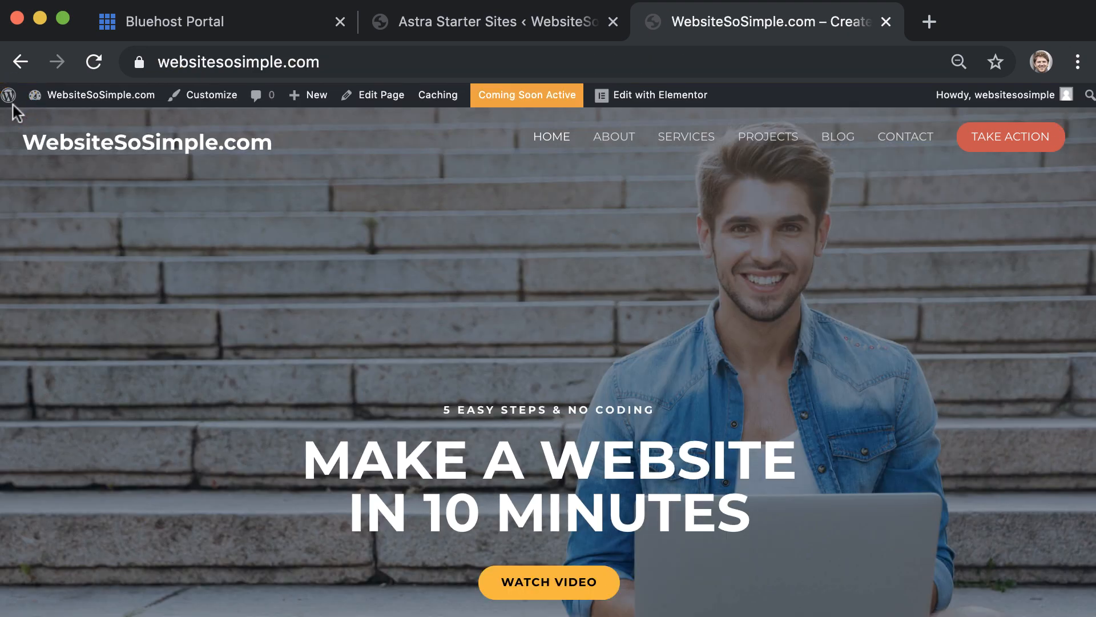
scroll(90, 286, "down", 15)
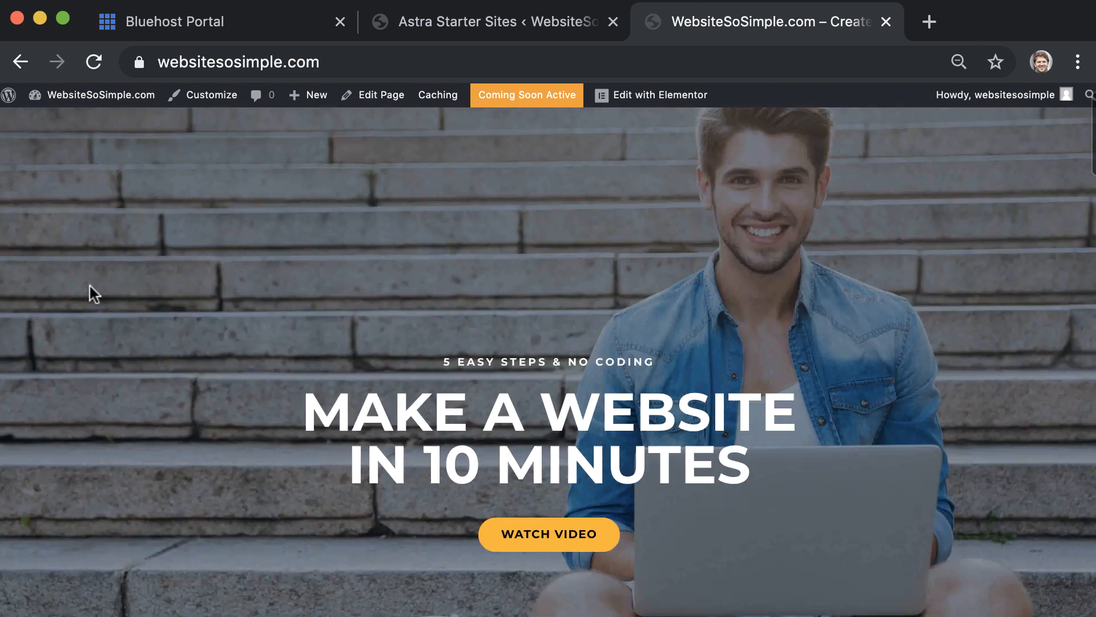
scroll(90, 286, "down", 10)
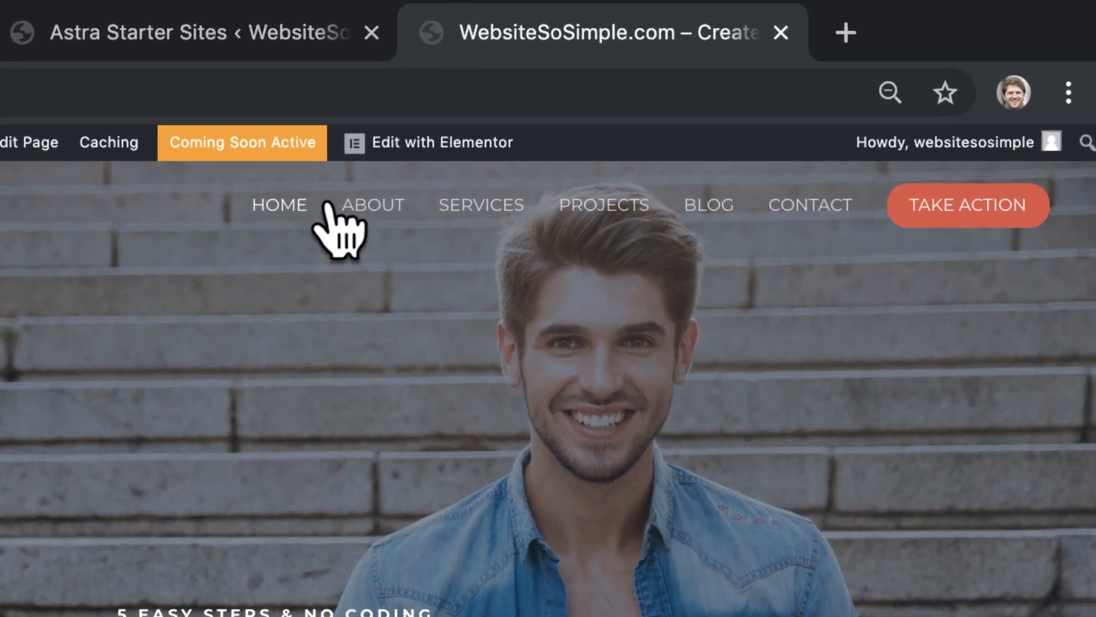
Open the Site Footer in Elementor and rewrite its tagline to 'Make a website in minutes without any coding!'
mouse_move(523, 130)
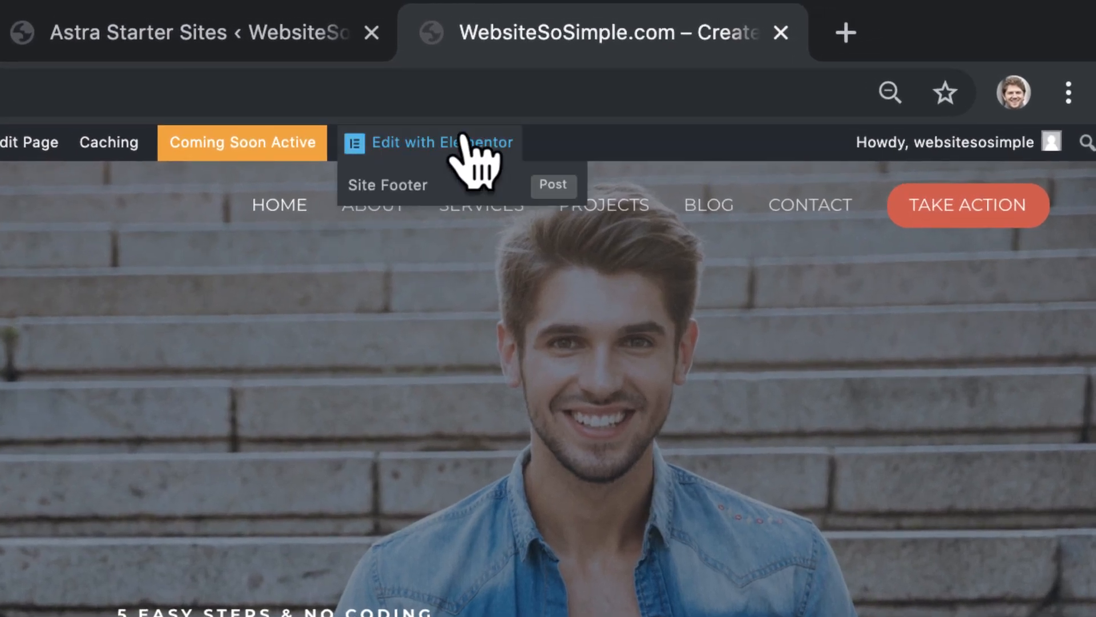
left_click(514, 175)
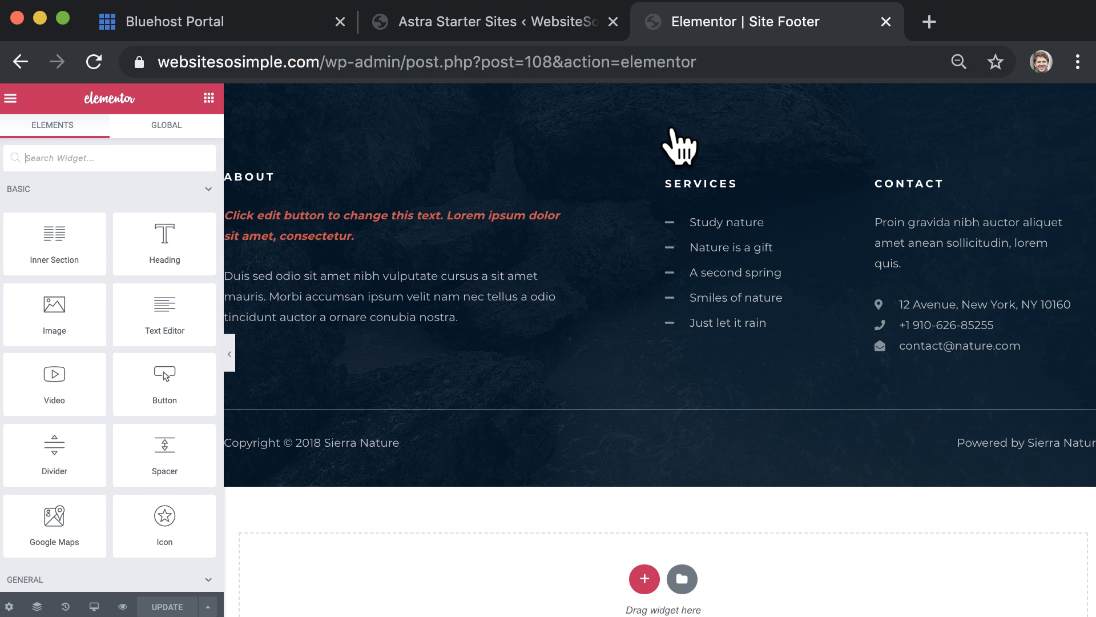
left_click(482, 212)
key("super+a")
type("M")
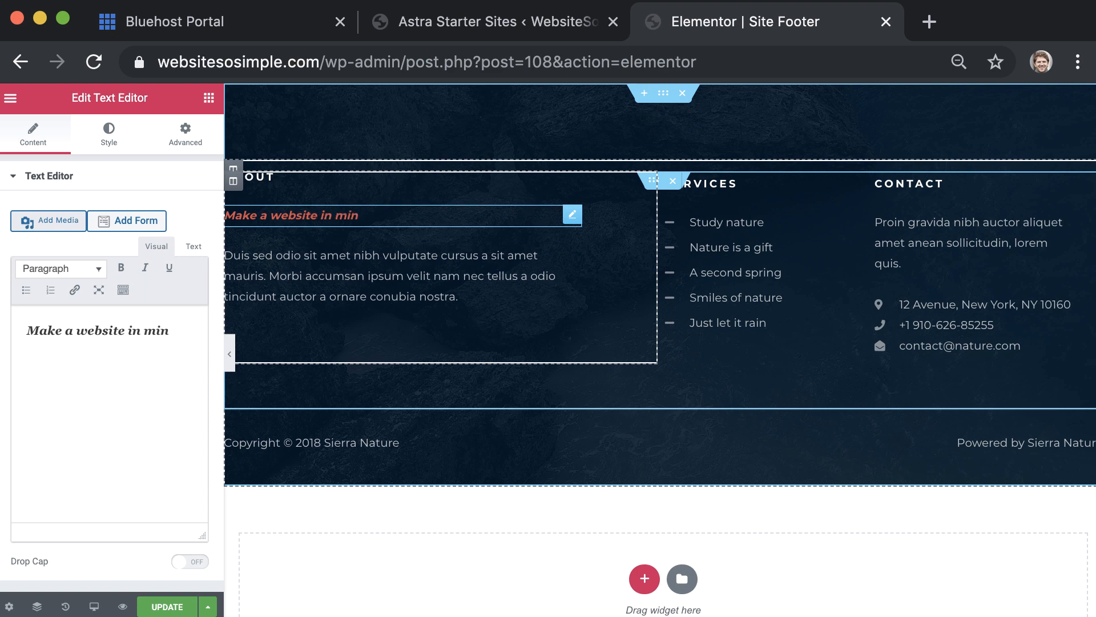
type("utes without any coding!")
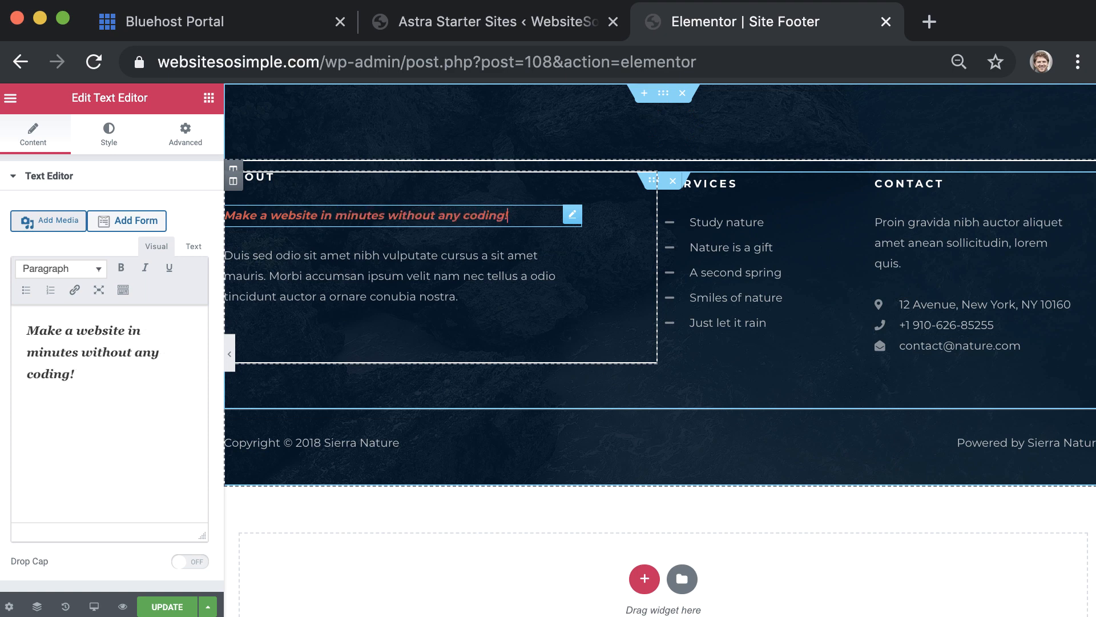
Save the footer and view it on the front-end page
left_click(164, 606)
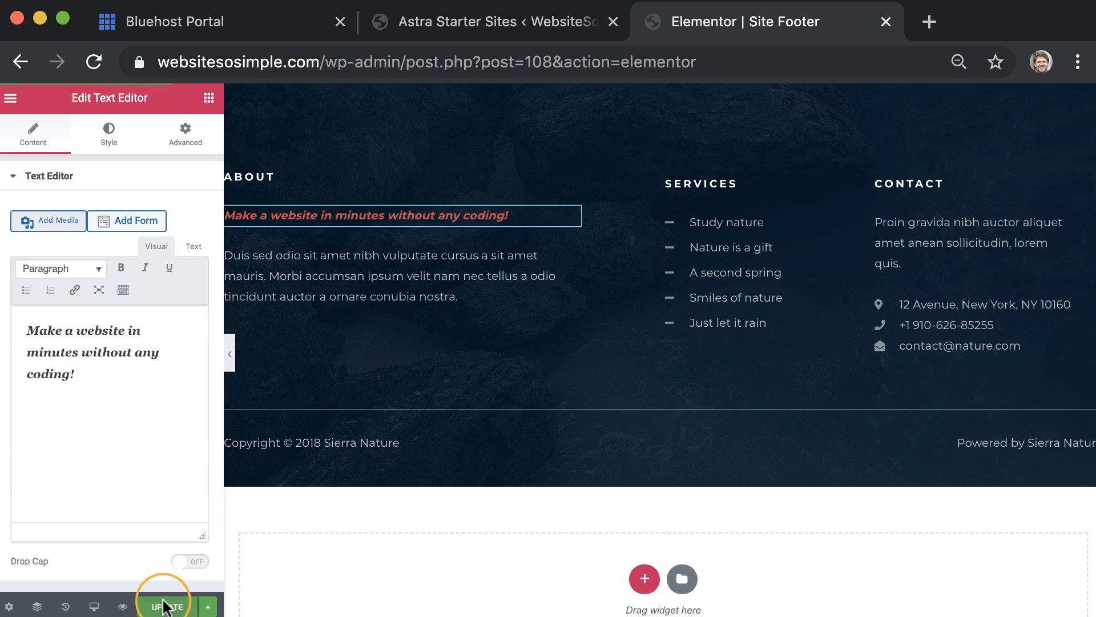
left_click(14, 94)
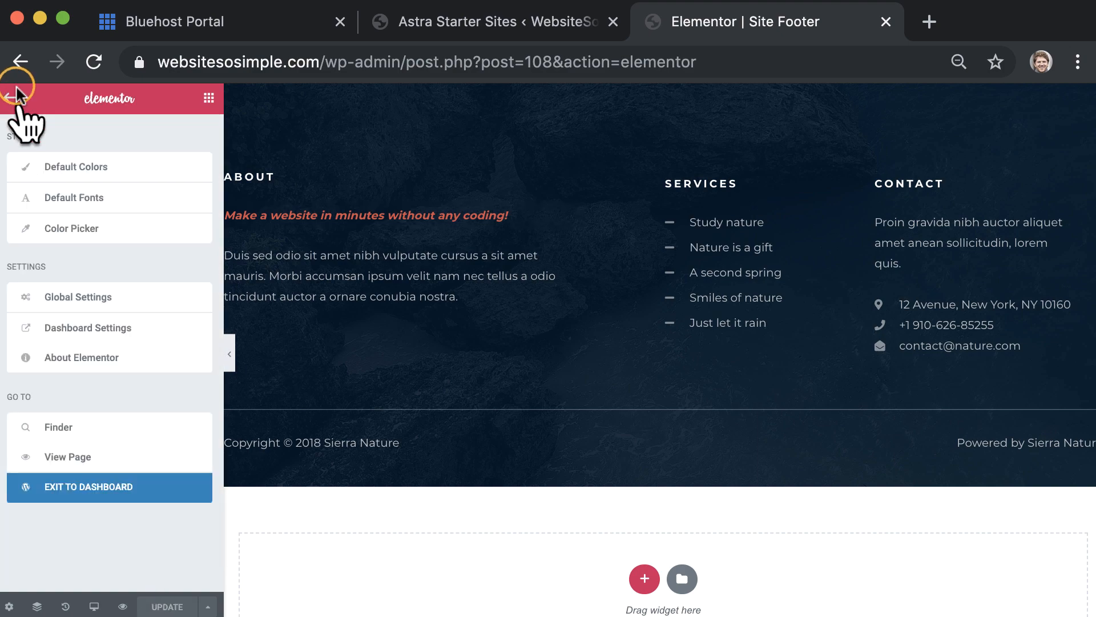
left_click(146, 457)
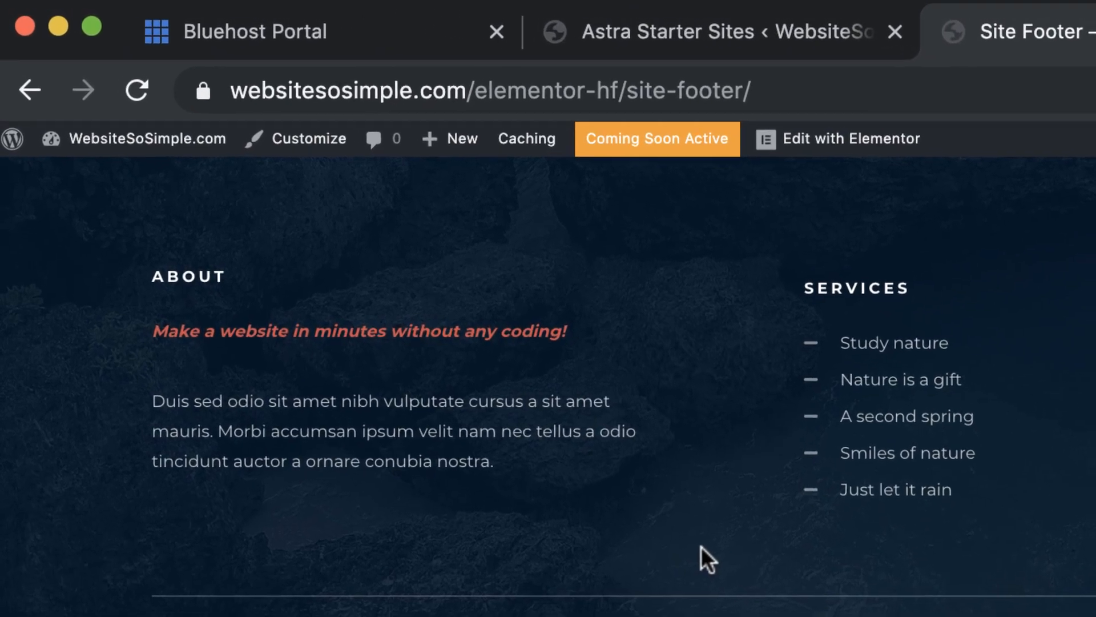
Add a new page titled TESTIMONIALS and open it in Elementor
mouse_move(489, 141)
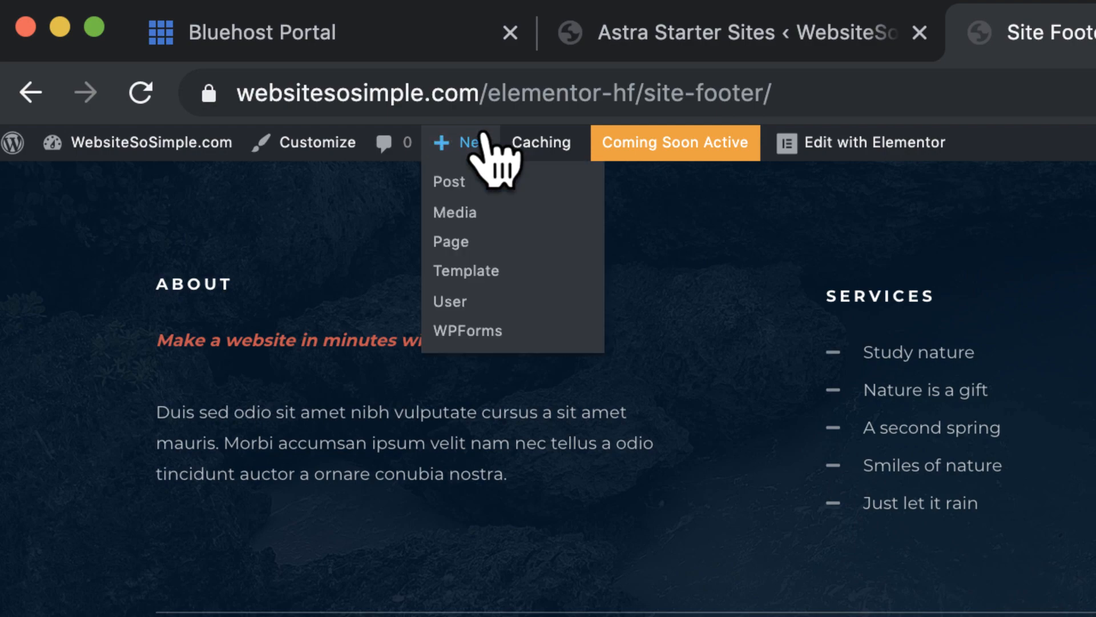
left_click(558, 244)
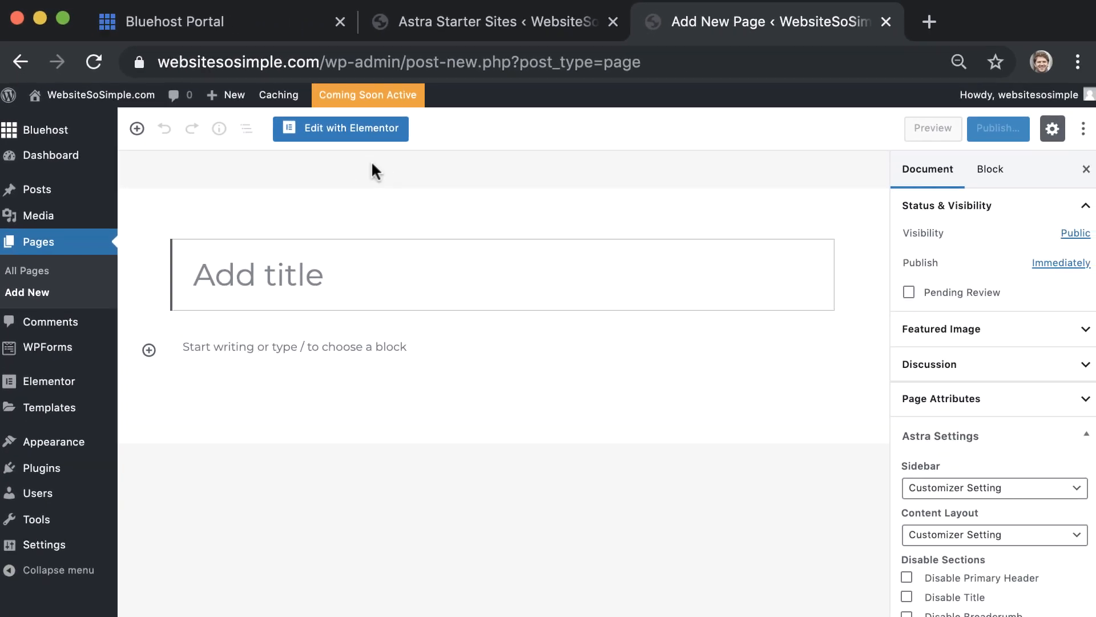
type("TESTIMONIALS")
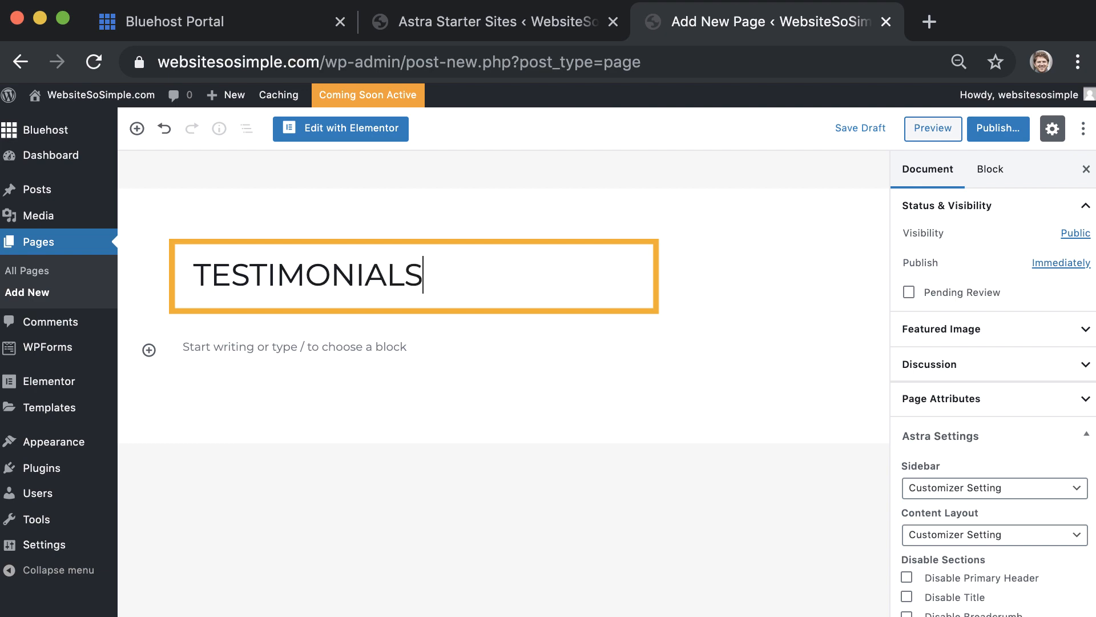
left_click(381, 133)
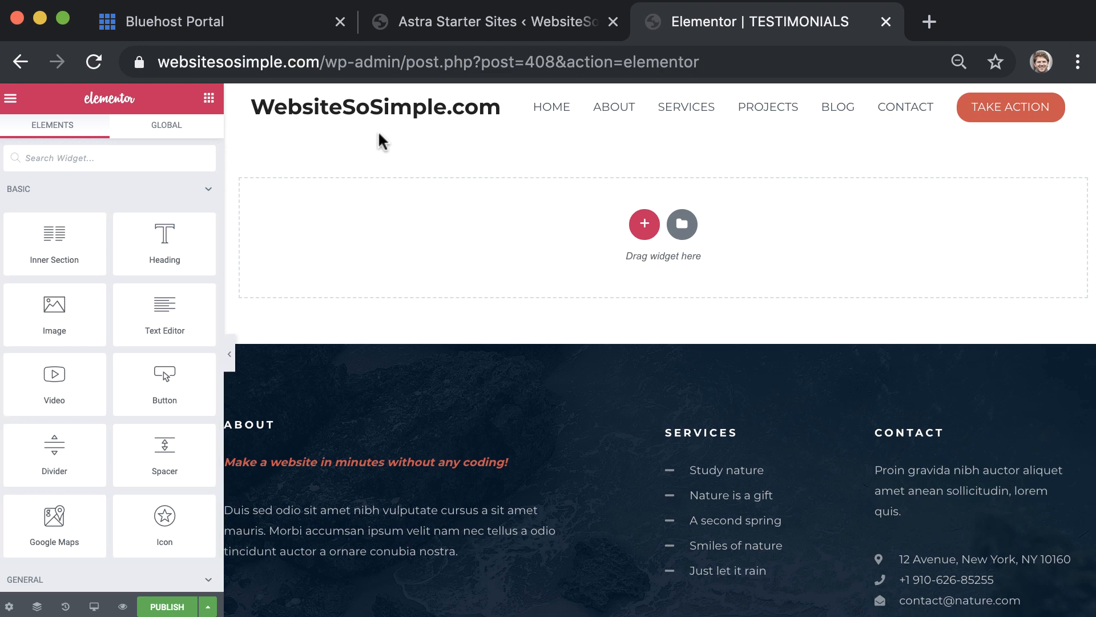
Add a centred Heading widget reading TESTIMONIALS to the empty page
left_click_drag(184, 243, 441, 218)
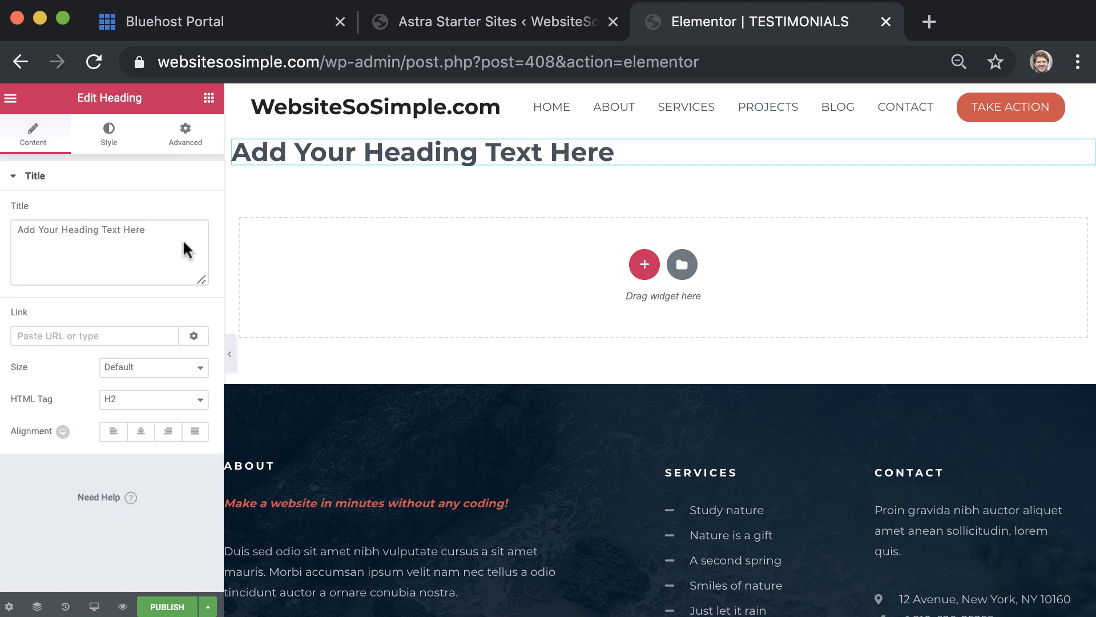
triple_click(438, 154)
type("TESTIMONIALS")
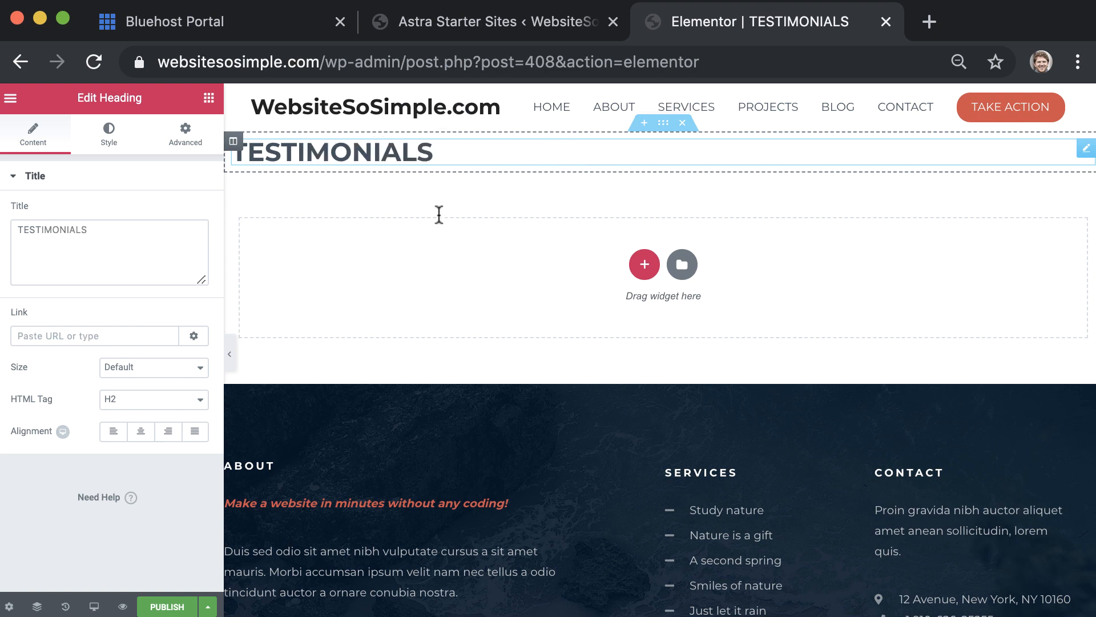
left_click(140, 431)
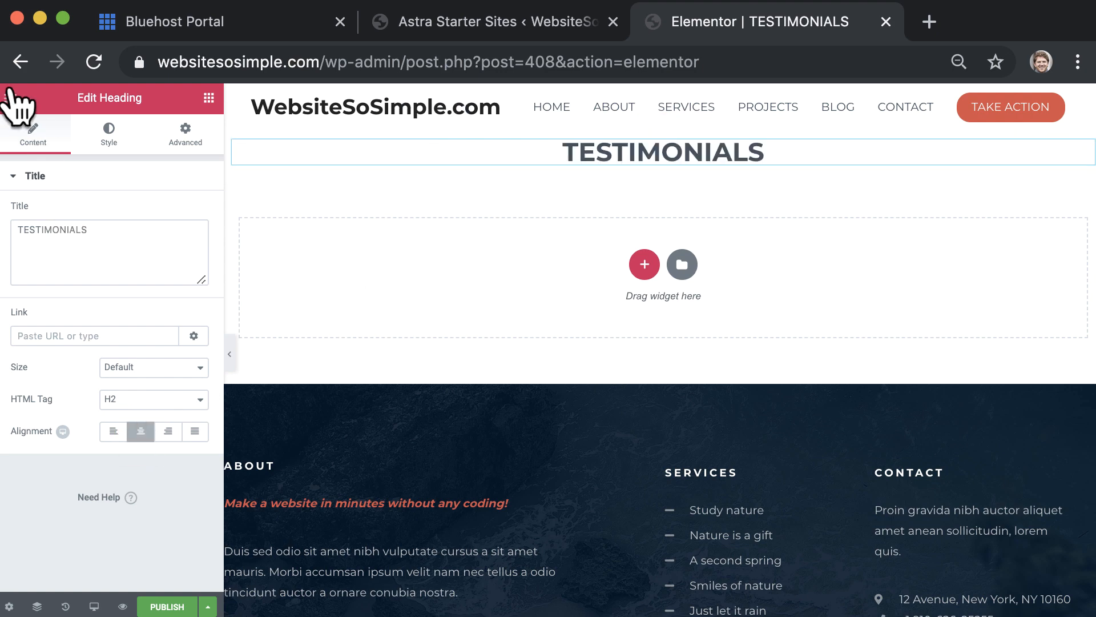
Add a Video widget below the heading, publish the page, and open it live
left_click(11, 97)
left_click(10, 98)
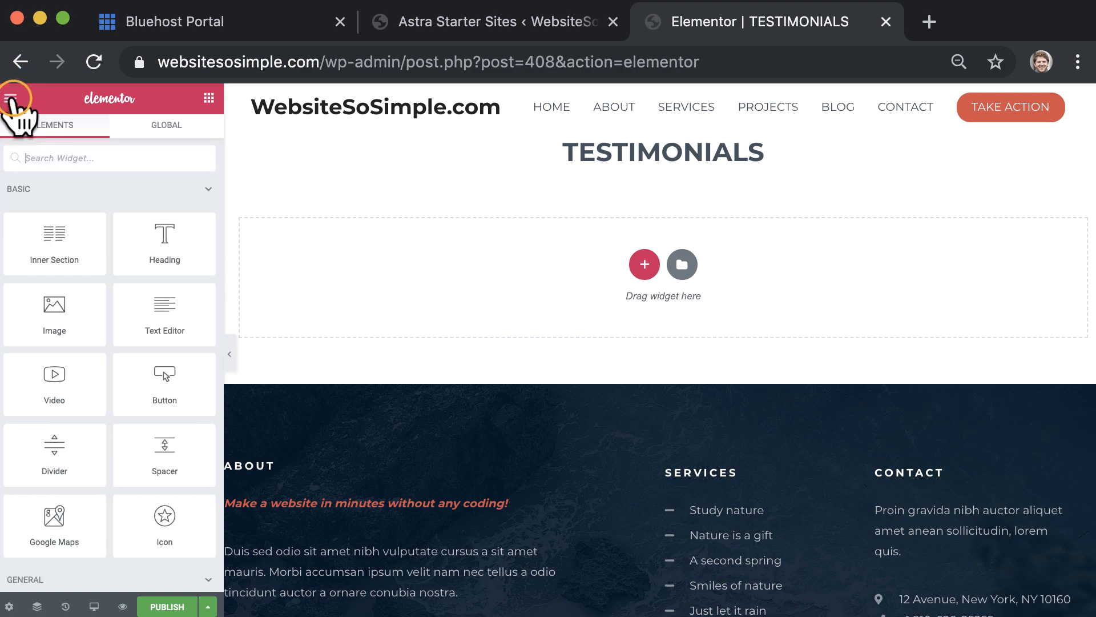
left_click_drag(44, 393, 548, 287)
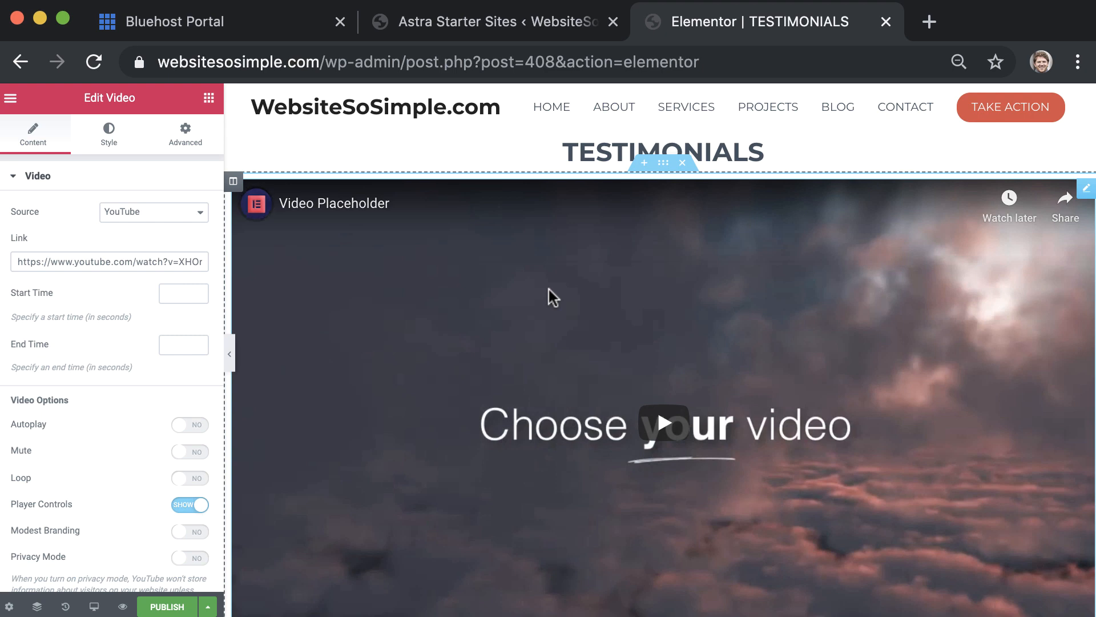
left_click(167, 606)
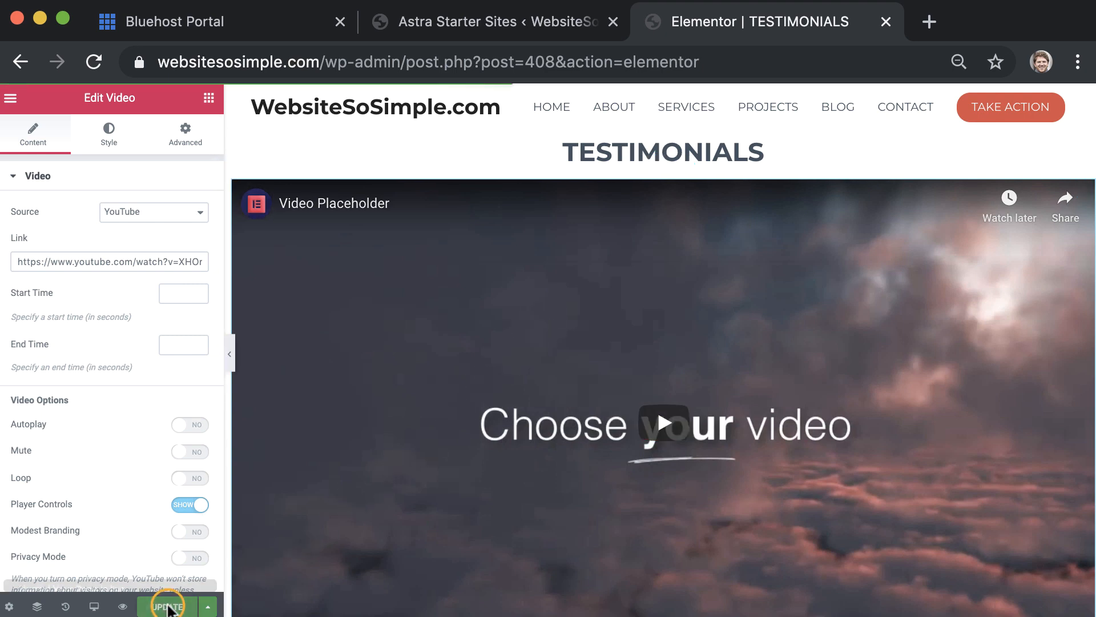
left_click(171, 561)
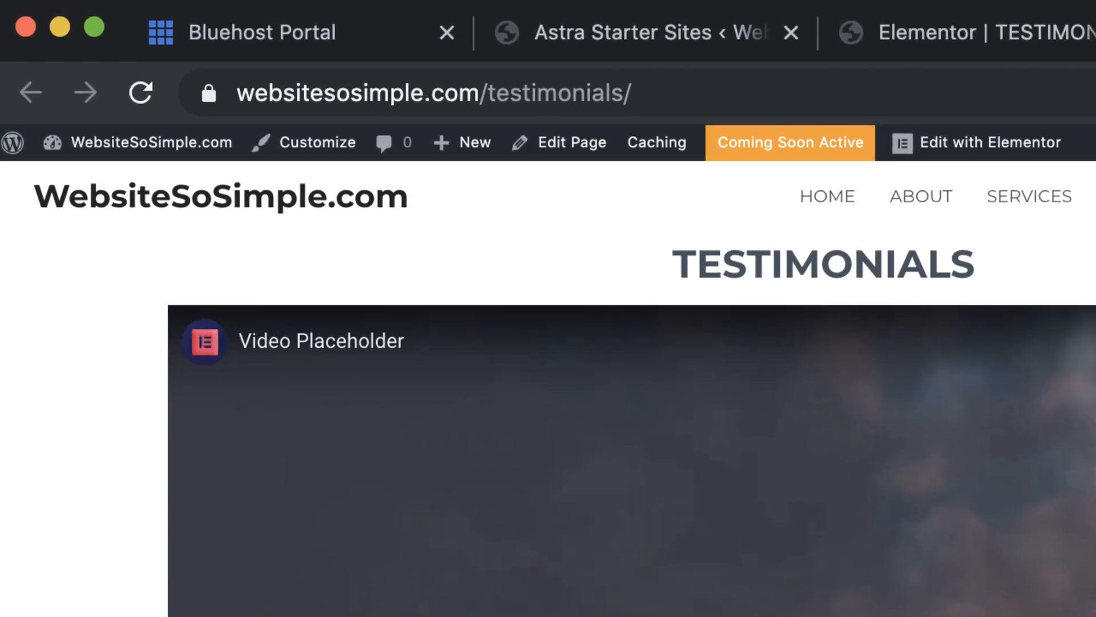
Add the TESTIMONIALS page to the primary menu, positioned just above CONTACT
left_click(299, 143)
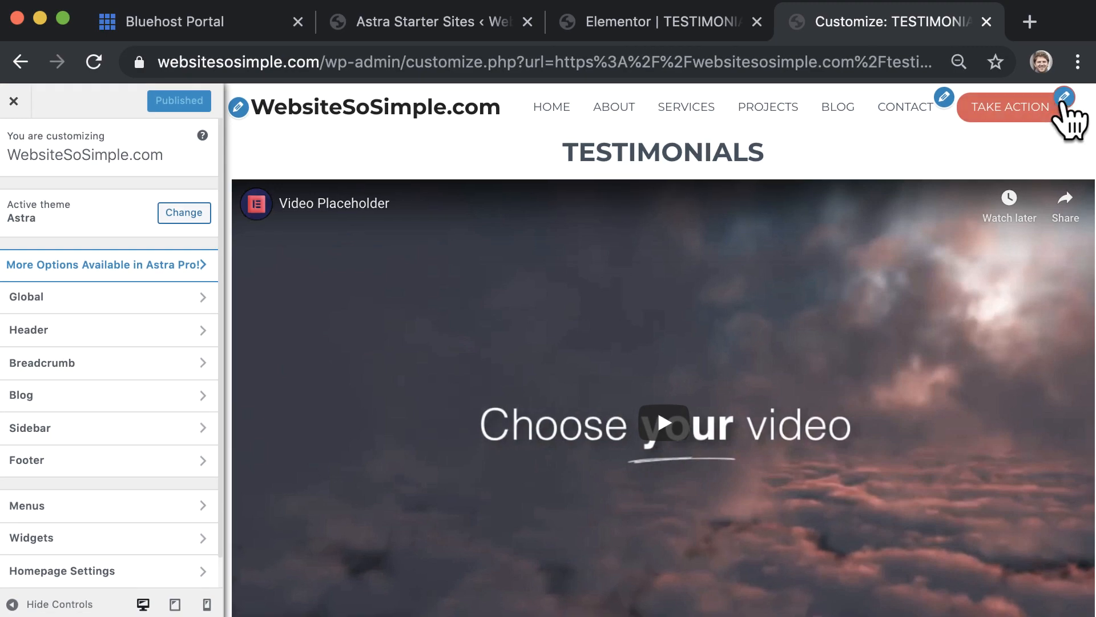
left_click(1066, 98)
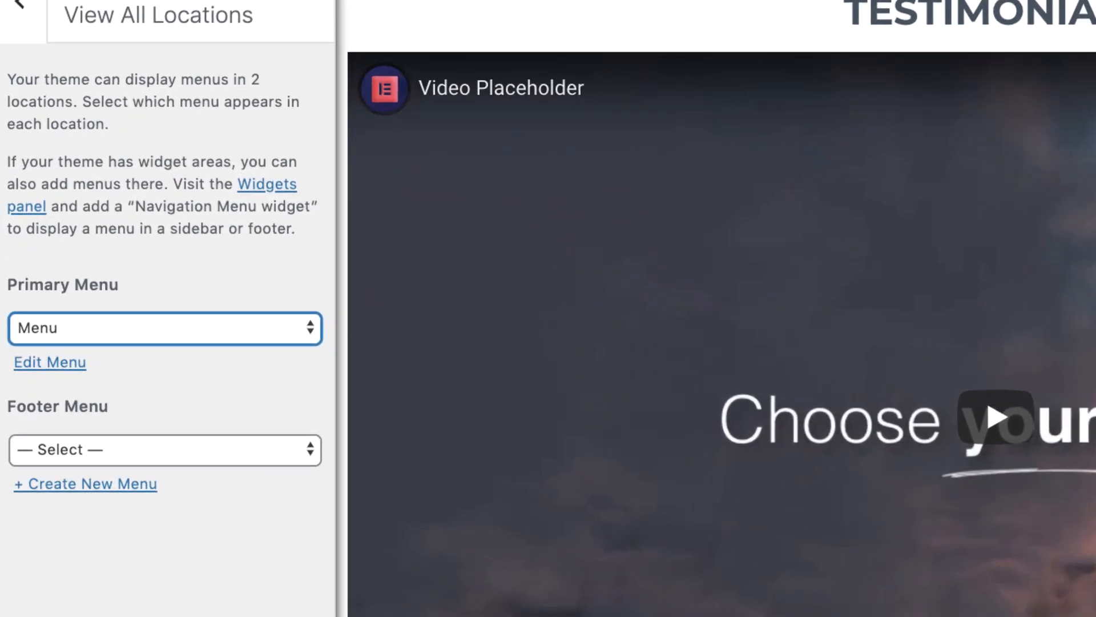
left_click(75, 363)
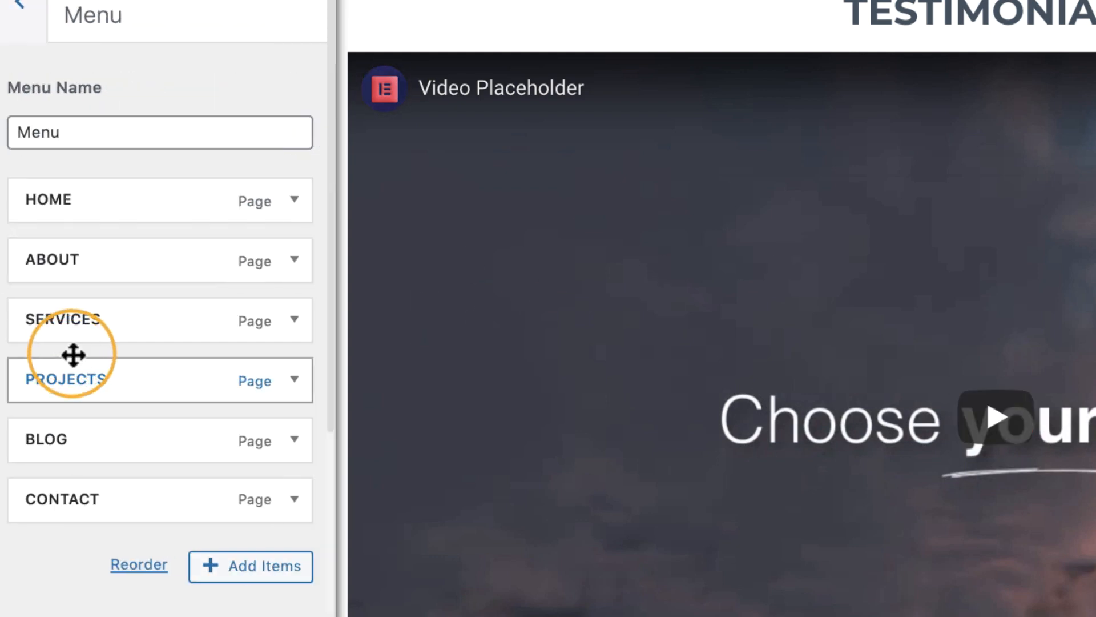
left_click(239, 566)
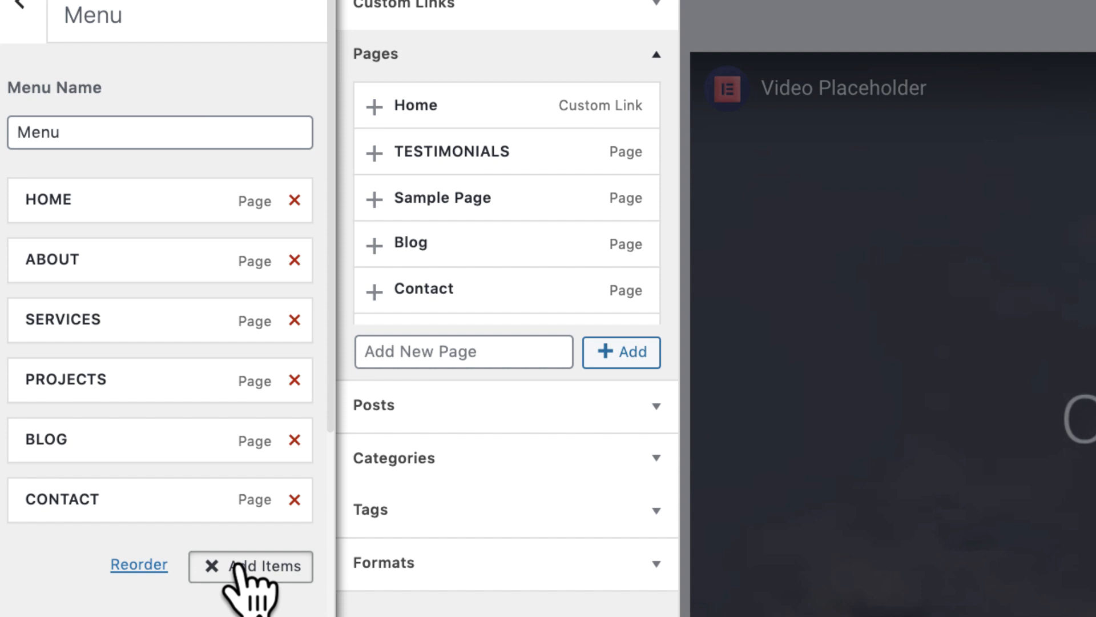
left_click(554, 137)
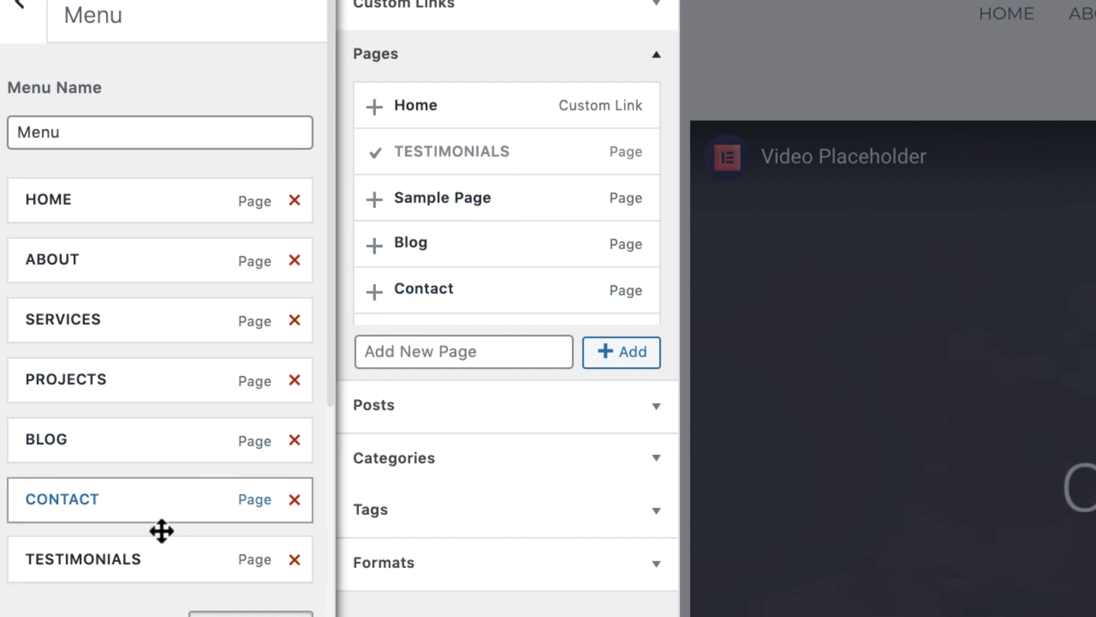
left_click_drag(142, 552, 148, 481)
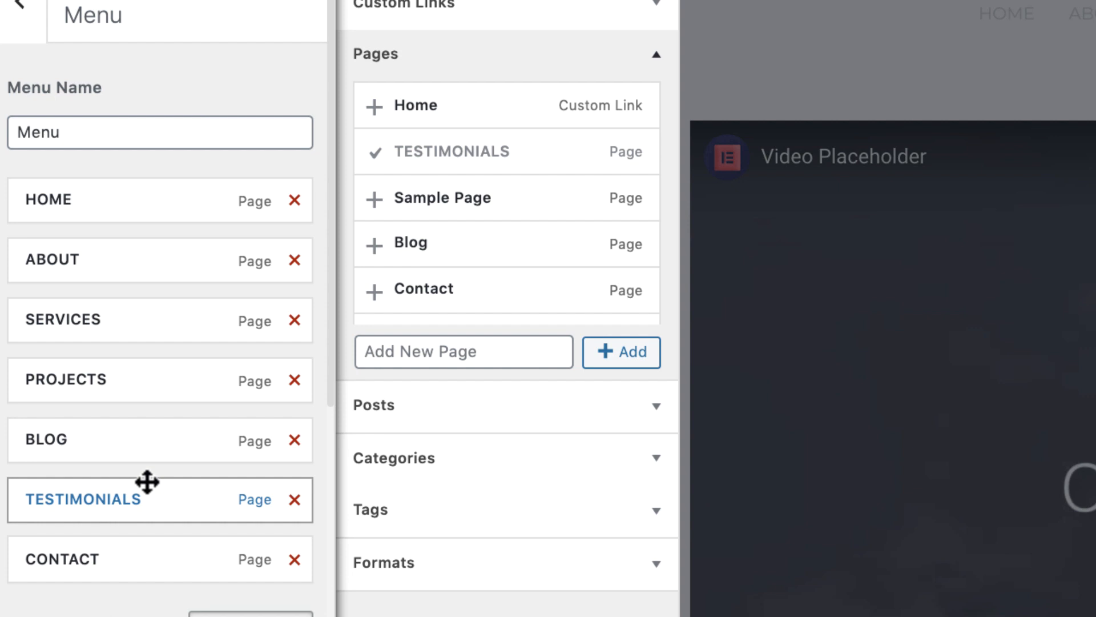
Remove PROJECTS from the menu, publish the changes, and return to the site
left_click(294, 380)
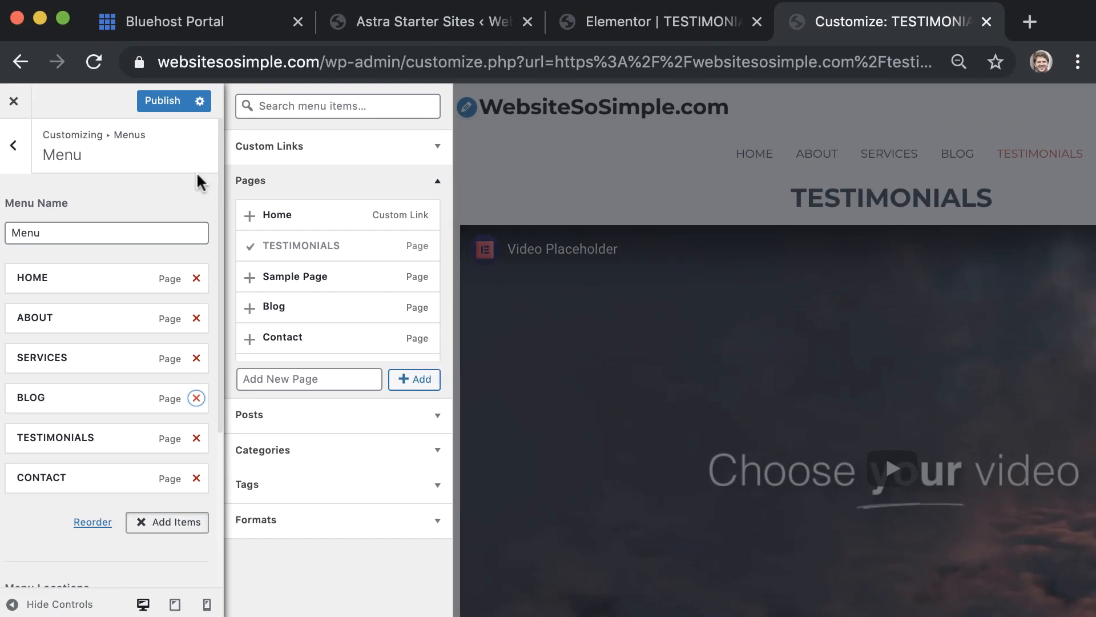
left_click(180, 103)
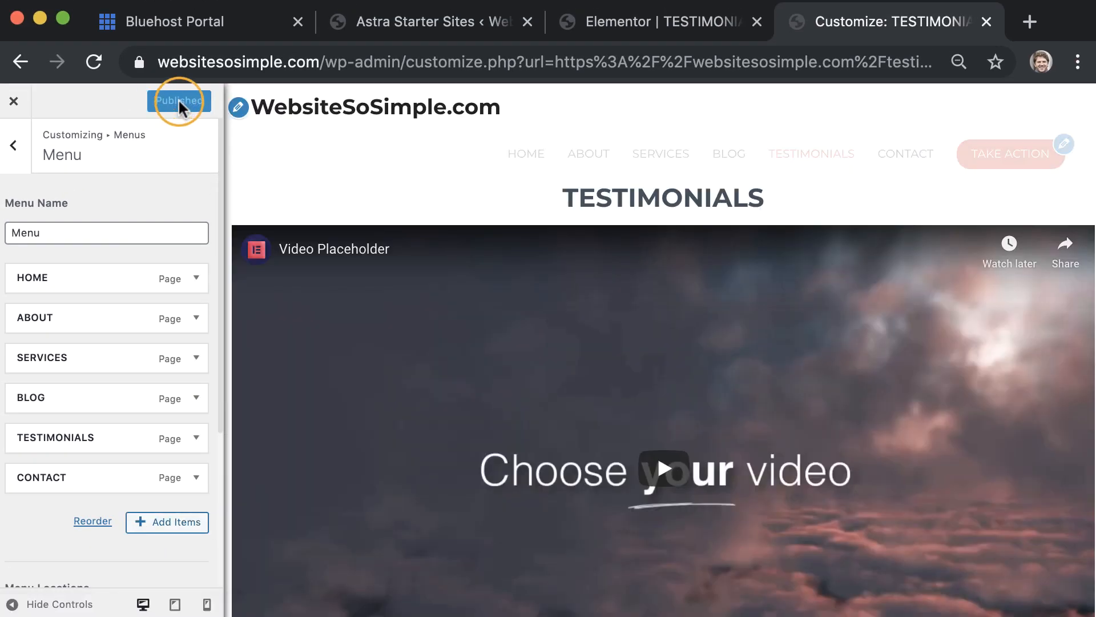
left_click(13, 102)
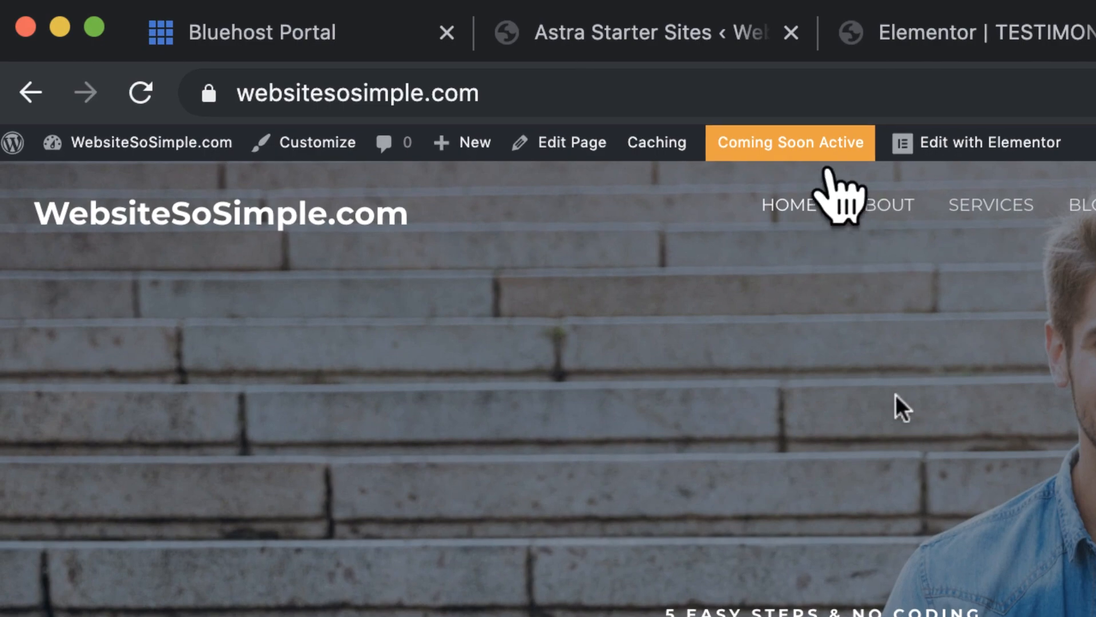
Launch the site out of Coming Soon mode and view the now-public site
left_click(830, 143)
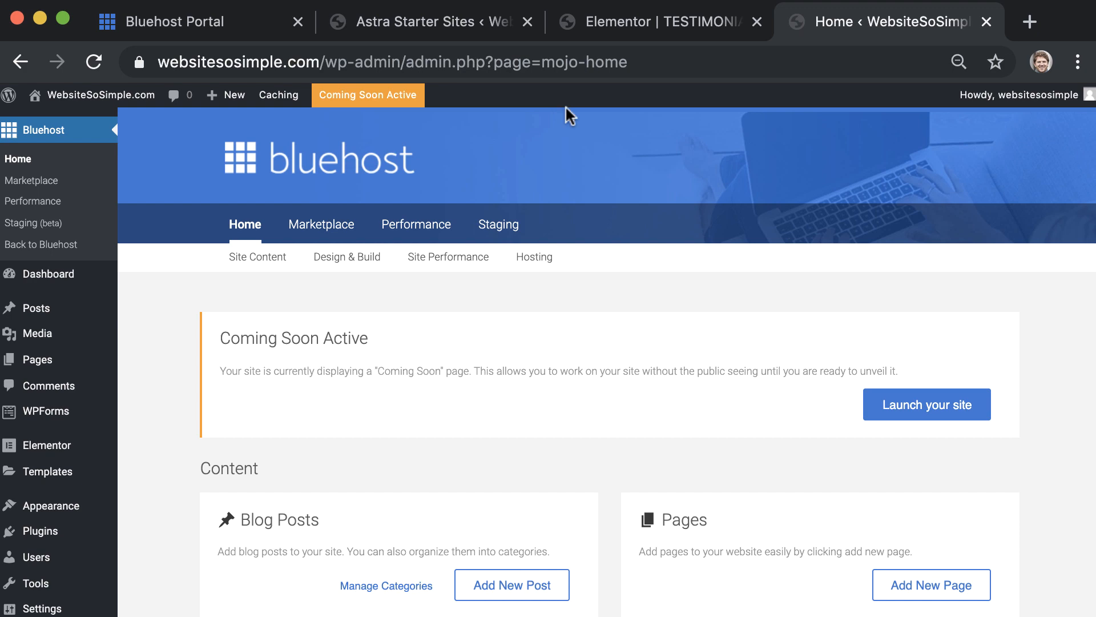
left_click(896, 402)
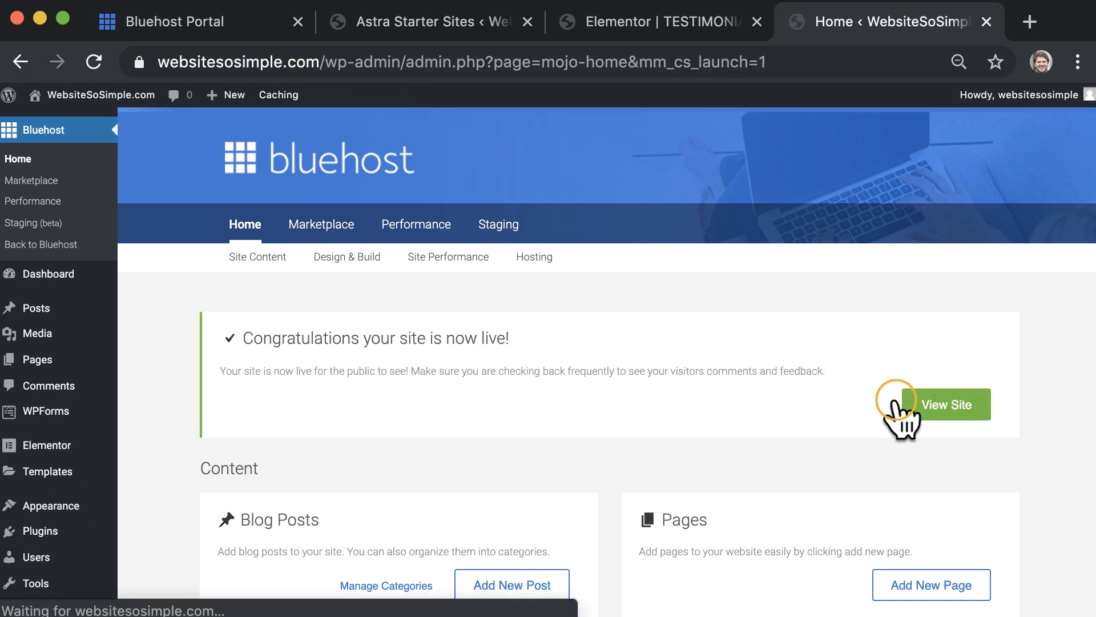
left_click(948, 403)
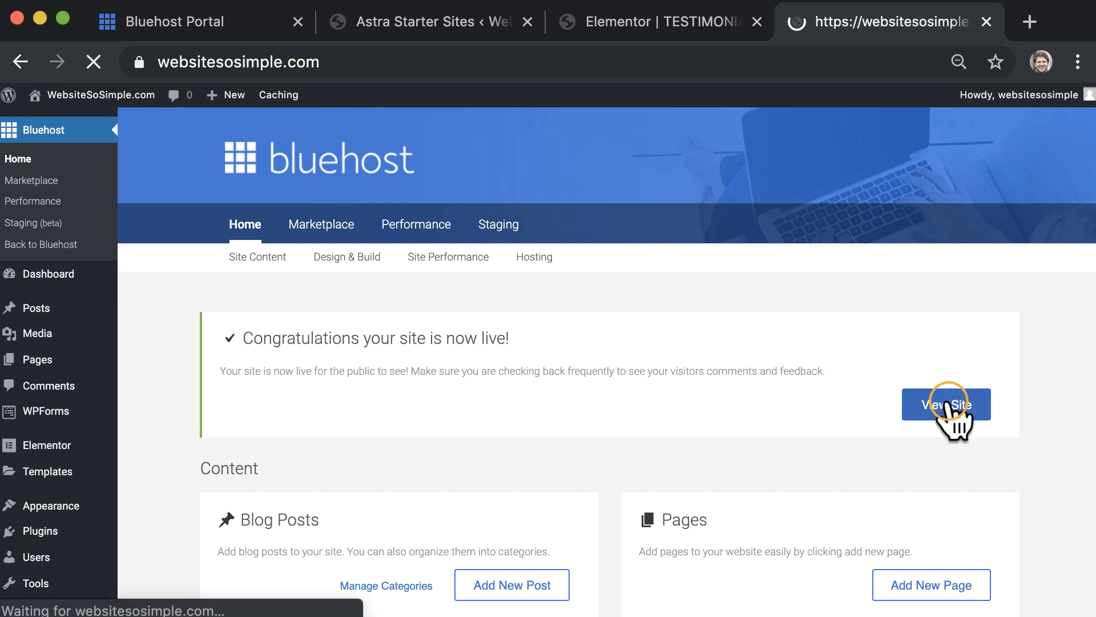